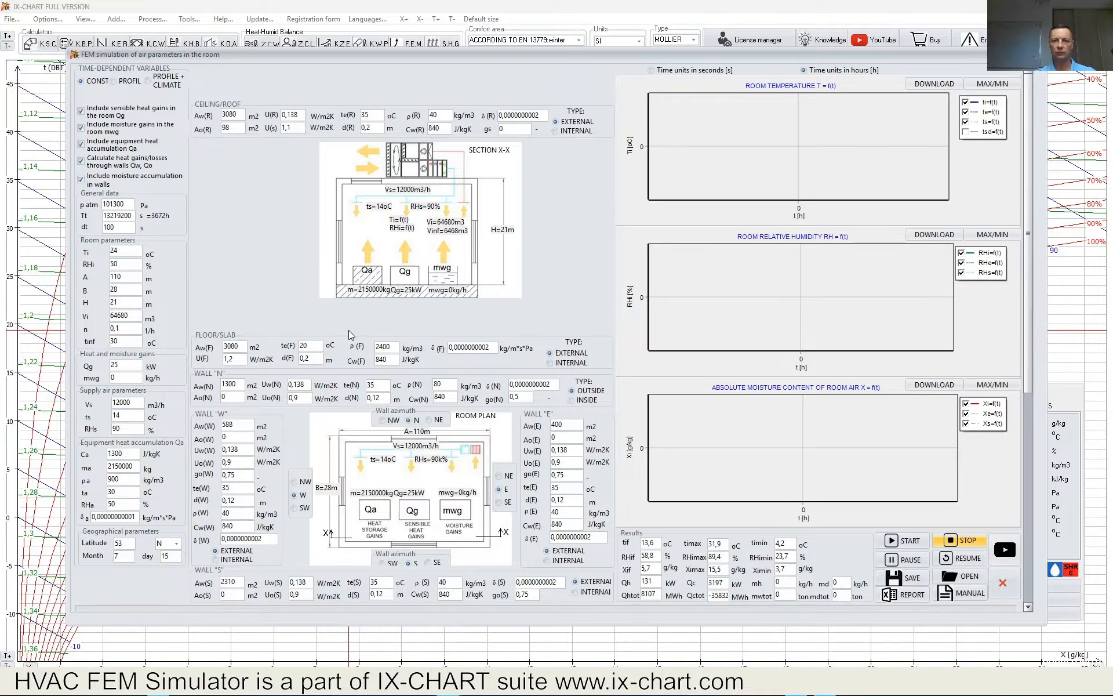
# Load the saved simulation file JOKEY-W6.fem.
pyautogui.click(960, 574)
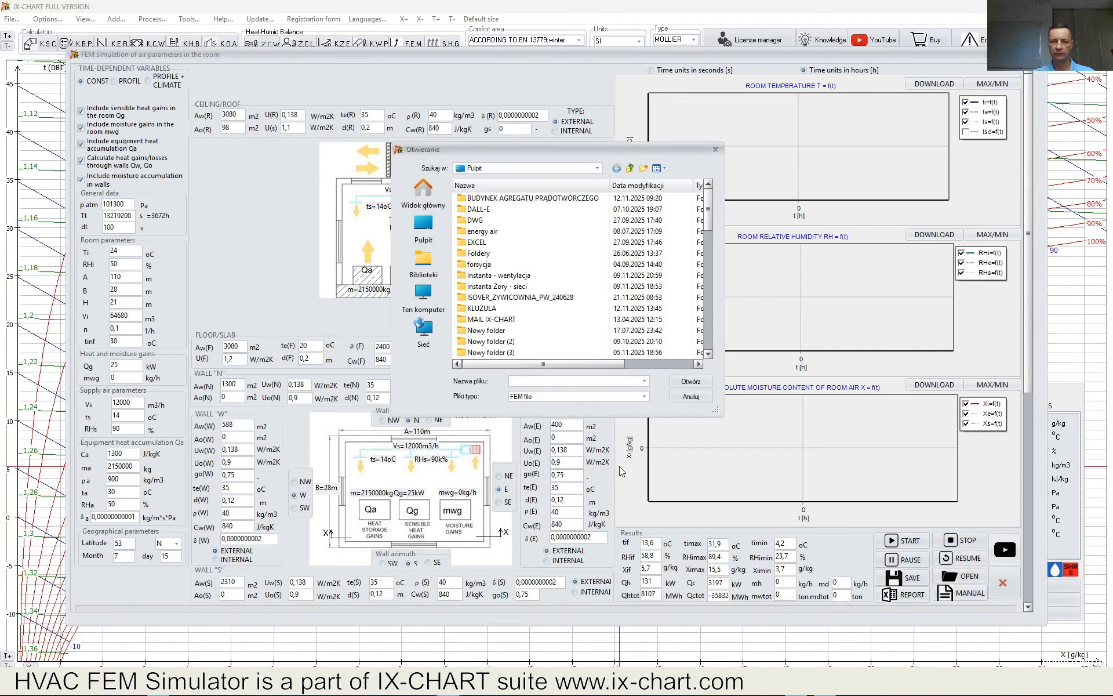
pyautogui.write('JO')
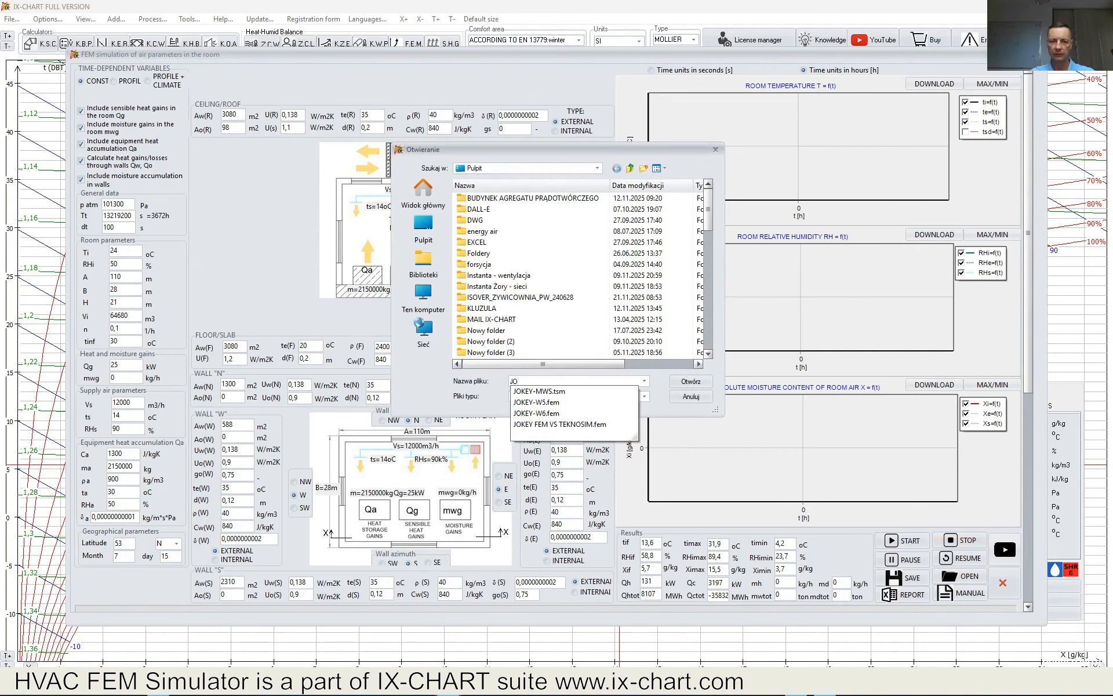
pyautogui.click(541, 413)
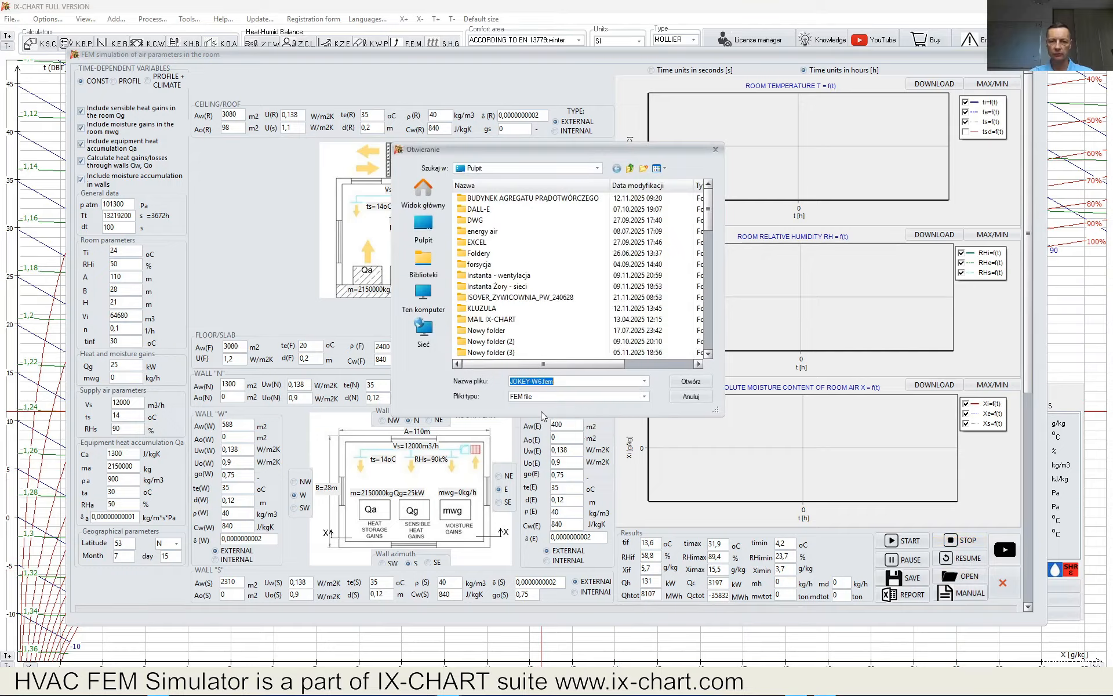
pyautogui.click(690, 382)
pyautogui.click(648, 385)
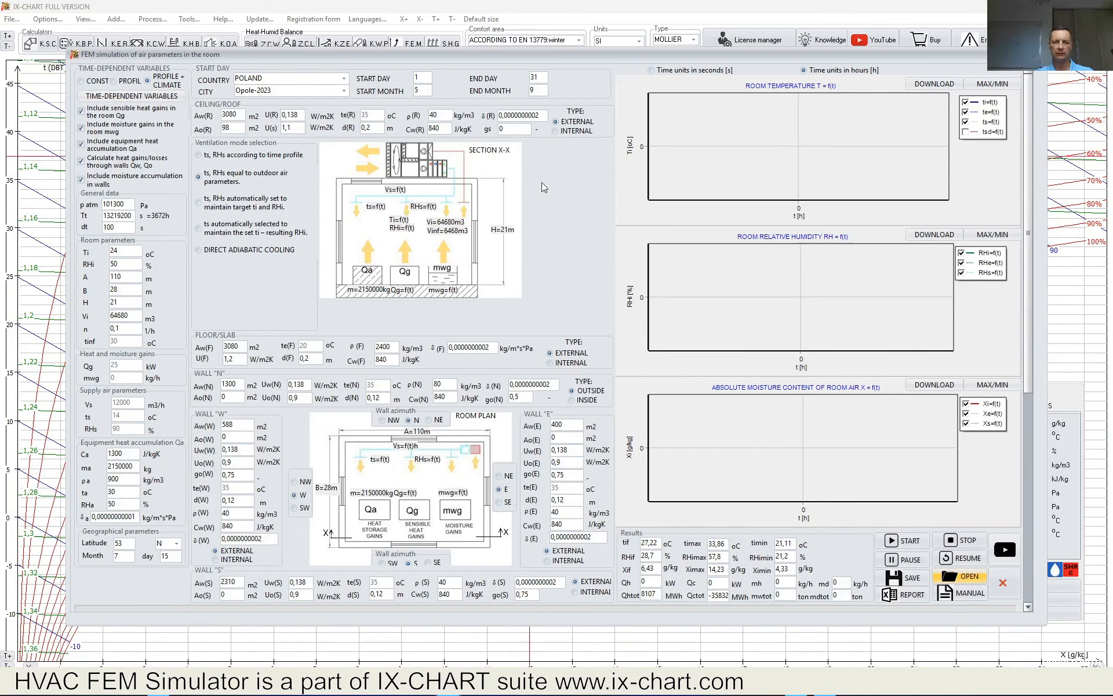
# Review the hourly definitions of the time-dependent variables Qg, mgw and Vs and accept them.
pyautogui.moveTo(566, 538)
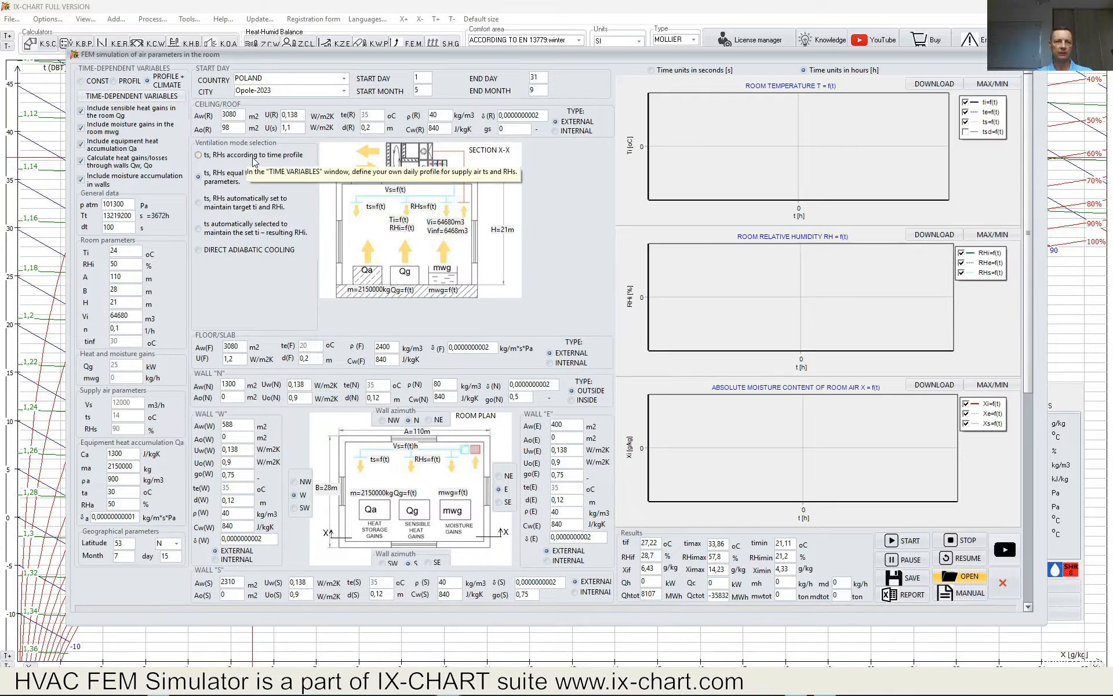
pyautogui.click(116, 95)
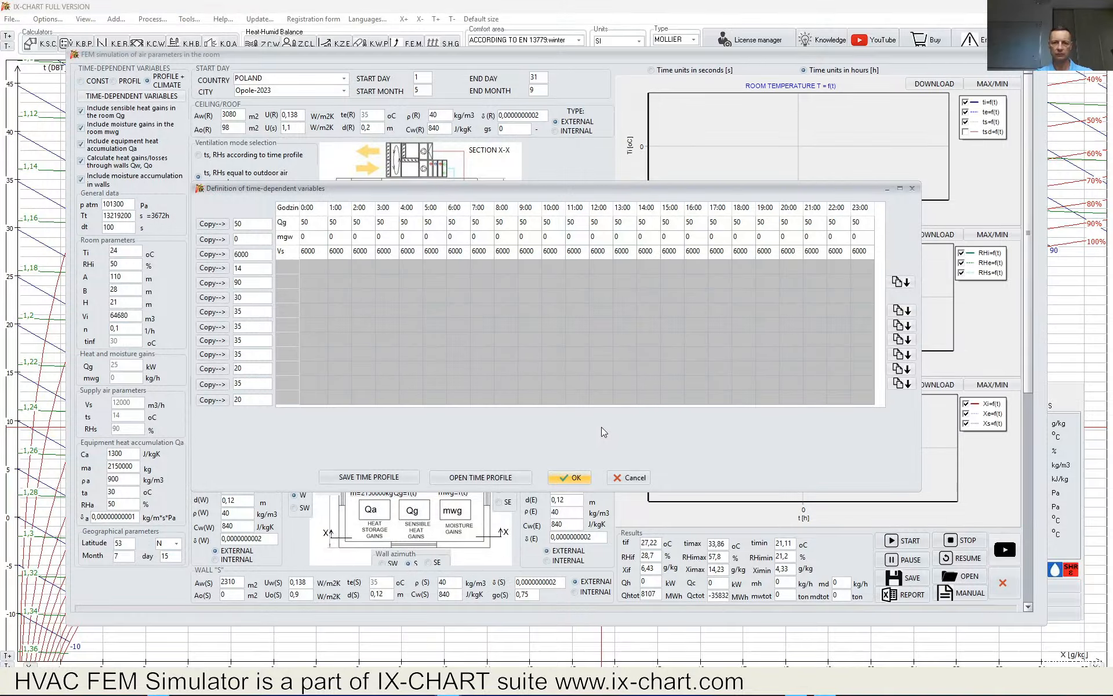
pyautogui.click(575, 477)
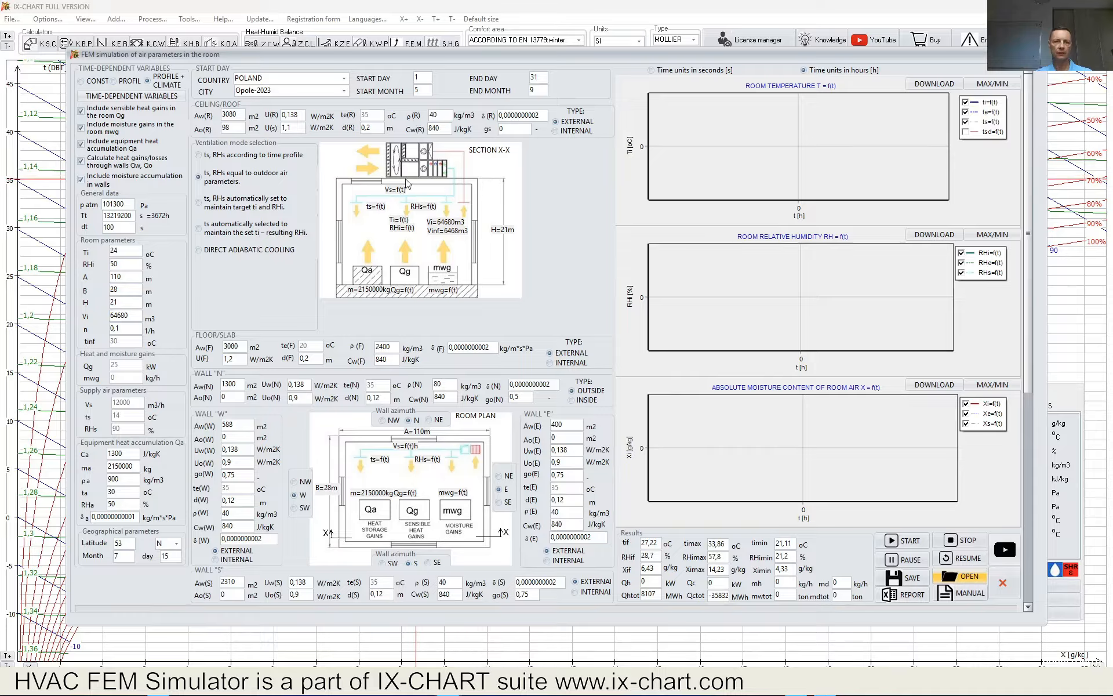
# Switch to the BricsCAD drawing and delete the rectangular floor plan together with its N, E, S and W labels.
pyautogui.moveTo(307, 182)
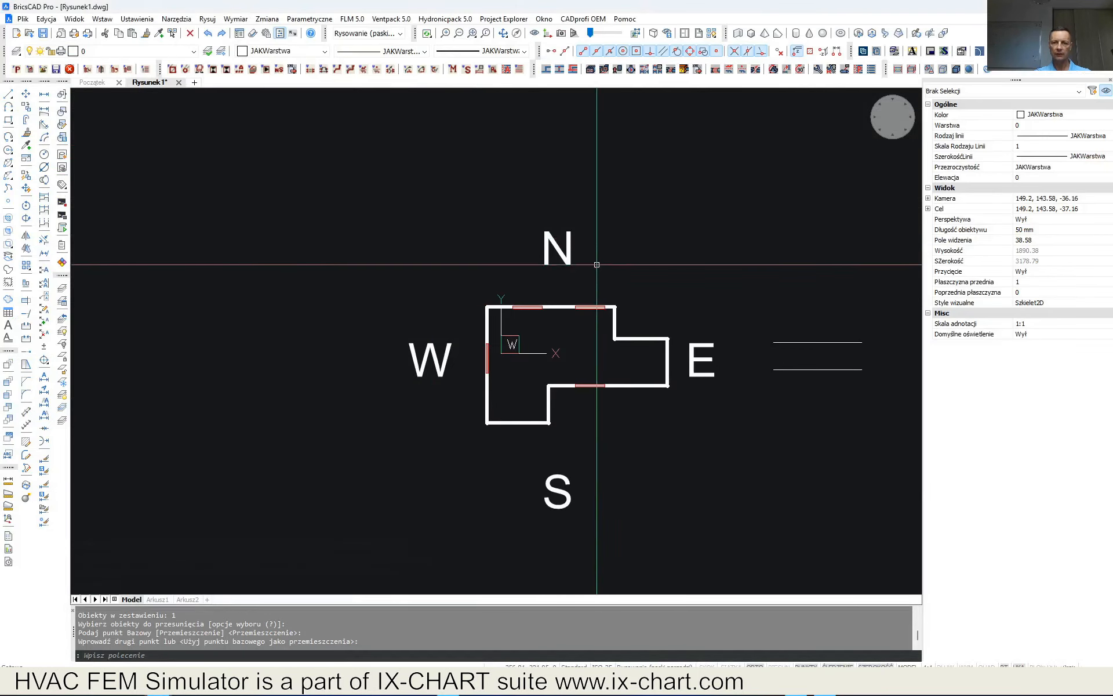
pyautogui.scroll(-1, 597, 265)
pyautogui.moveTo(581, 322); pyautogui.dragTo(474, 301)
pyautogui.click(729, 188)
pyautogui.scroll(-1, 731, 202)
pyautogui.moveTo(746, 226); pyautogui.dragTo(627, 233)
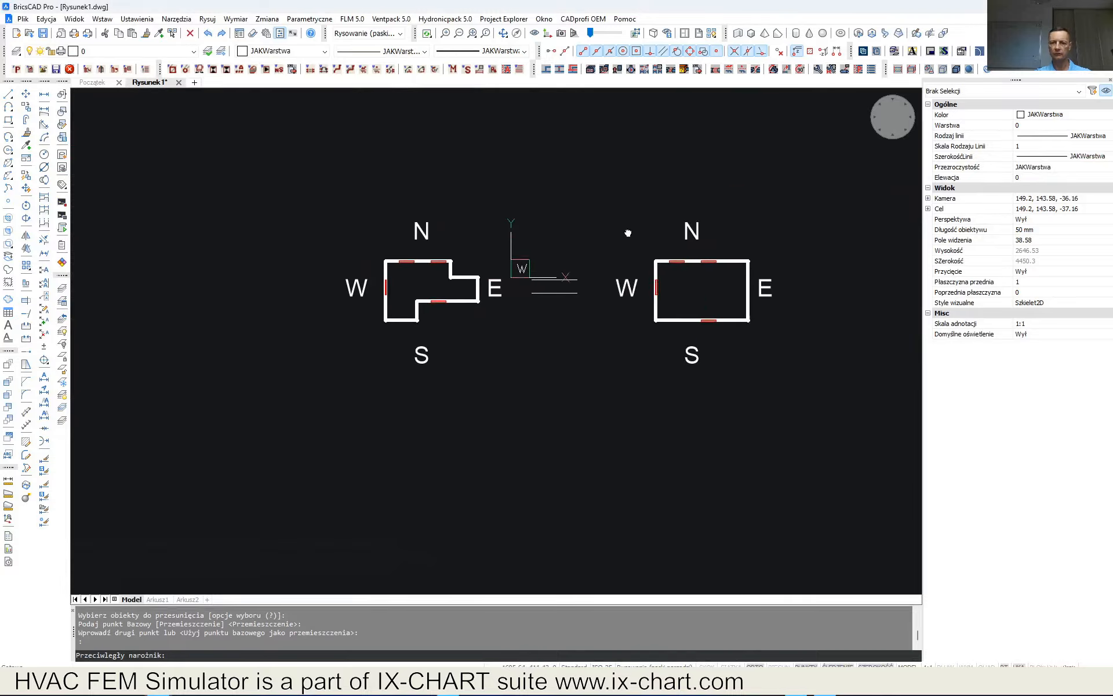
pyautogui.click(835, 413)
pyautogui.press('Delete')
# Copy the irregular floor plan with its direction labels to the east side of the two parallel lines.
pyautogui.moveTo(435, 339)
pyautogui.mouseDown()
pyautogui.moveTo(530, 355)
pyautogui.moveTo(515, 421)
pyautogui.moveTo(382, 315)
pyautogui.moveTo(342, 353)
pyautogui.moveTo(350, 363)
pyautogui.mouseUp()
pyautogui.scroll(1, 492, 392)
pyautogui.scroll(1, 370, 324)
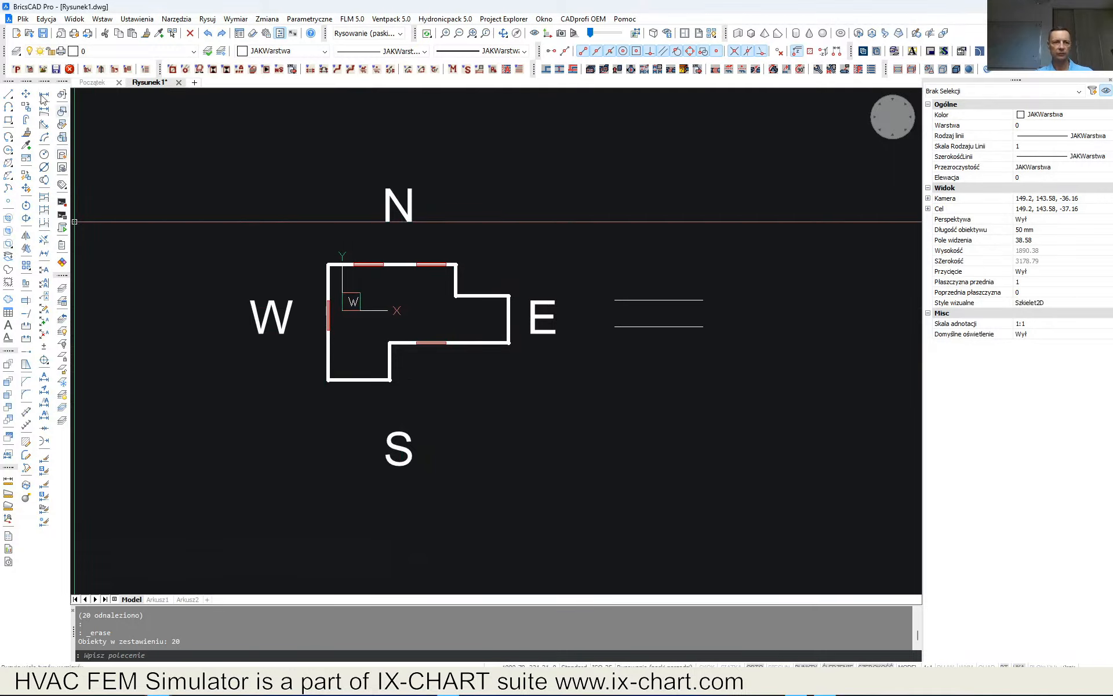
pyautogui.click(26, 107)
pyautogui.click(129, 118)
pyautogui.click(606, 519)
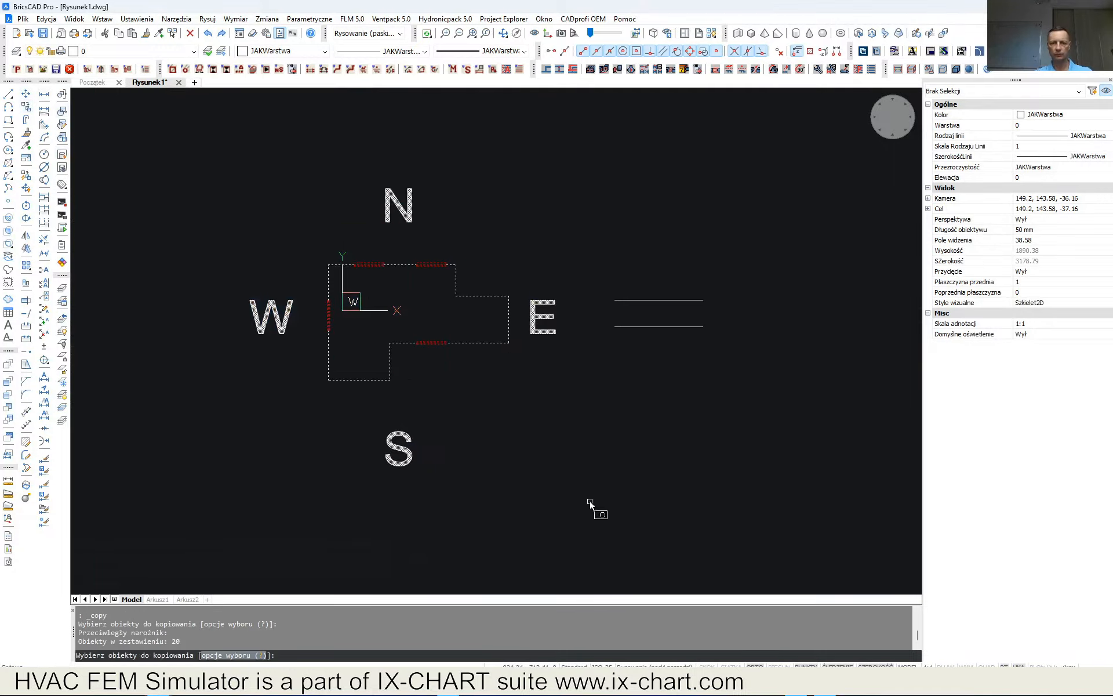
pyautogui.press('Return')
pyautogui.click(470, 456)
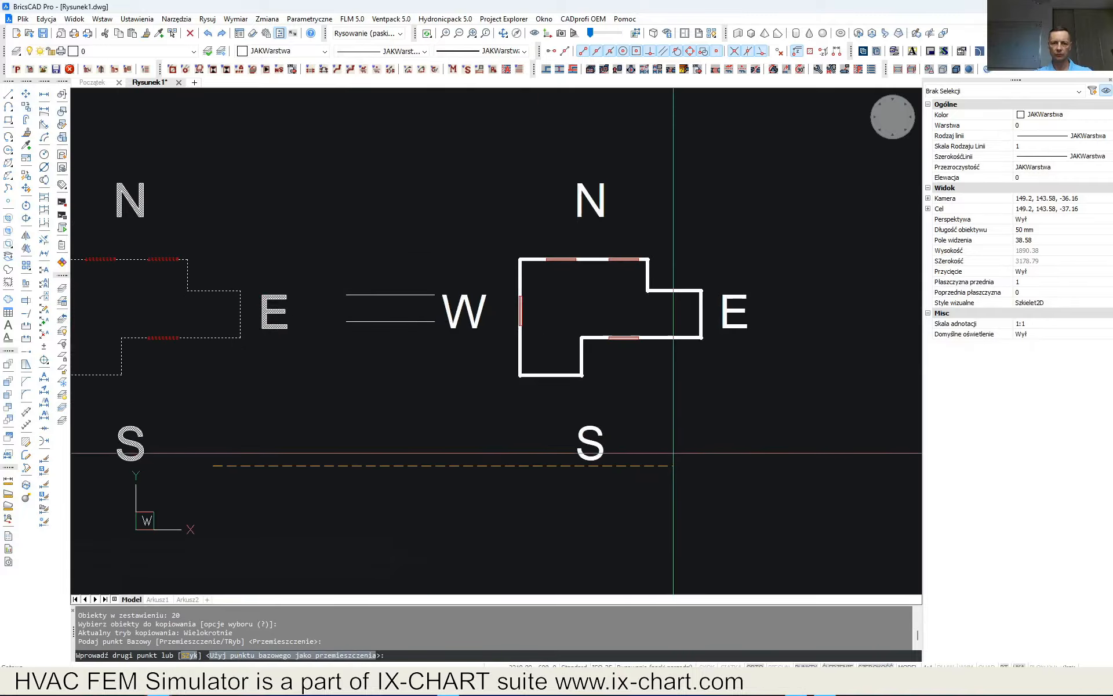
pyautogui.click(760, 442)
pyautogui.press('Return')
# Move the short horizontal wall of the copied plan's northeast notch north, in line with the north wall.
pyautogui.moveTo(758, 325); pyautogui.dragTo(696, 338)
pyautogui.scroll(-1, 672, 336)
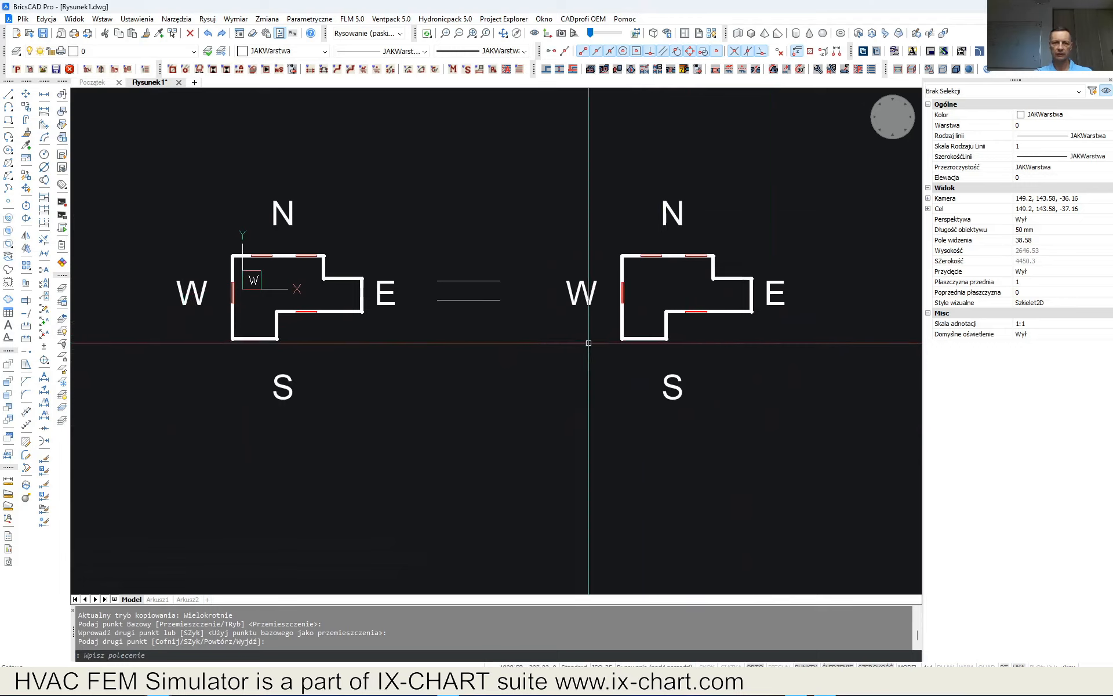
pyautogui.moveTo(371, 311); pyautogui.dragTo(412, 348)
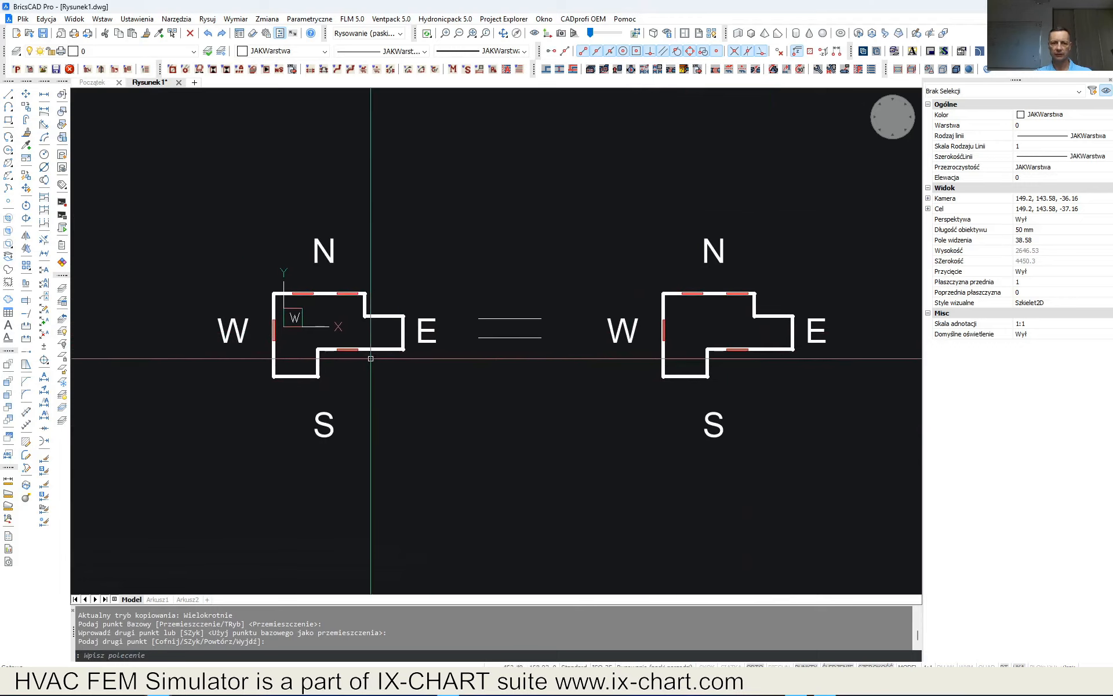
pyautogui.scroll(1, 360, 351)
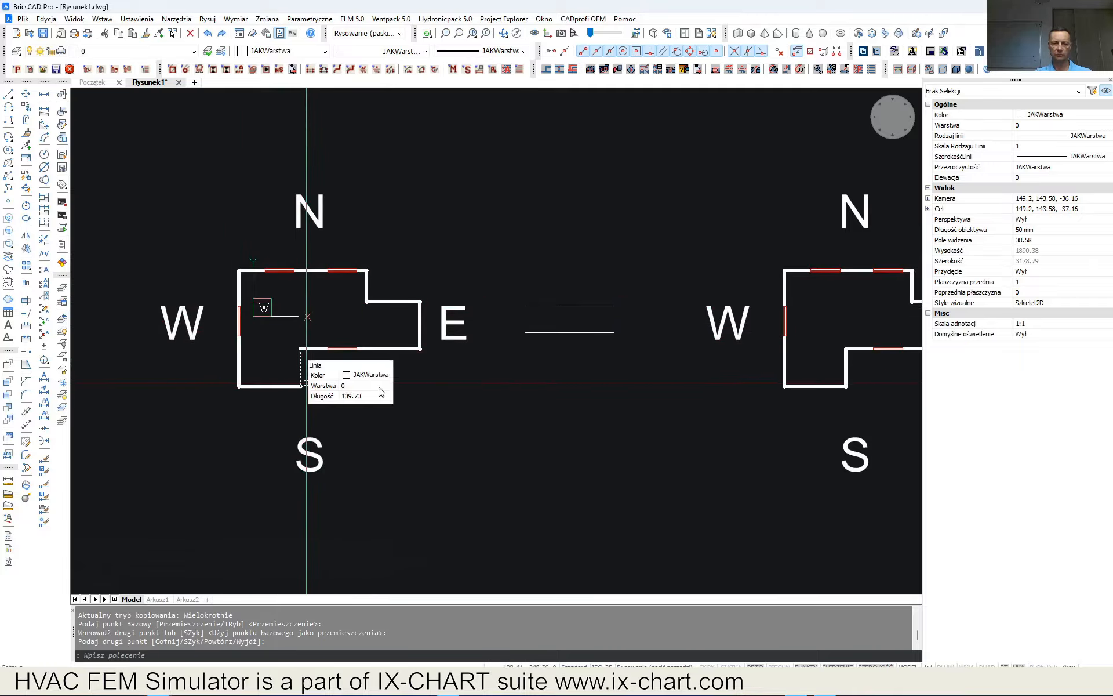
pyautogui.moveTo(637, 368); pyautogui.dragTo(460, 356)
pyautogui.moveTo(665, 393); pyautogui.dragTo(580, 383)
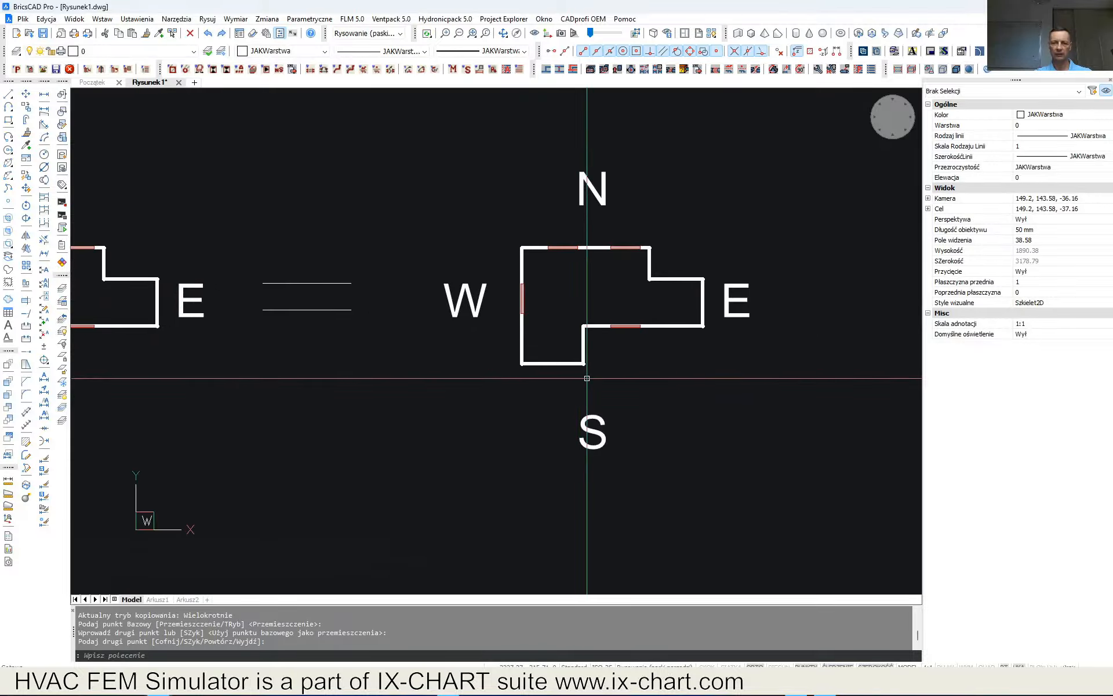
pyautogui.click(27, 97)
pyautogui.click(671, 272)
pyautogui.click(666, 294)
pyautogui.rightClick(660, 291)
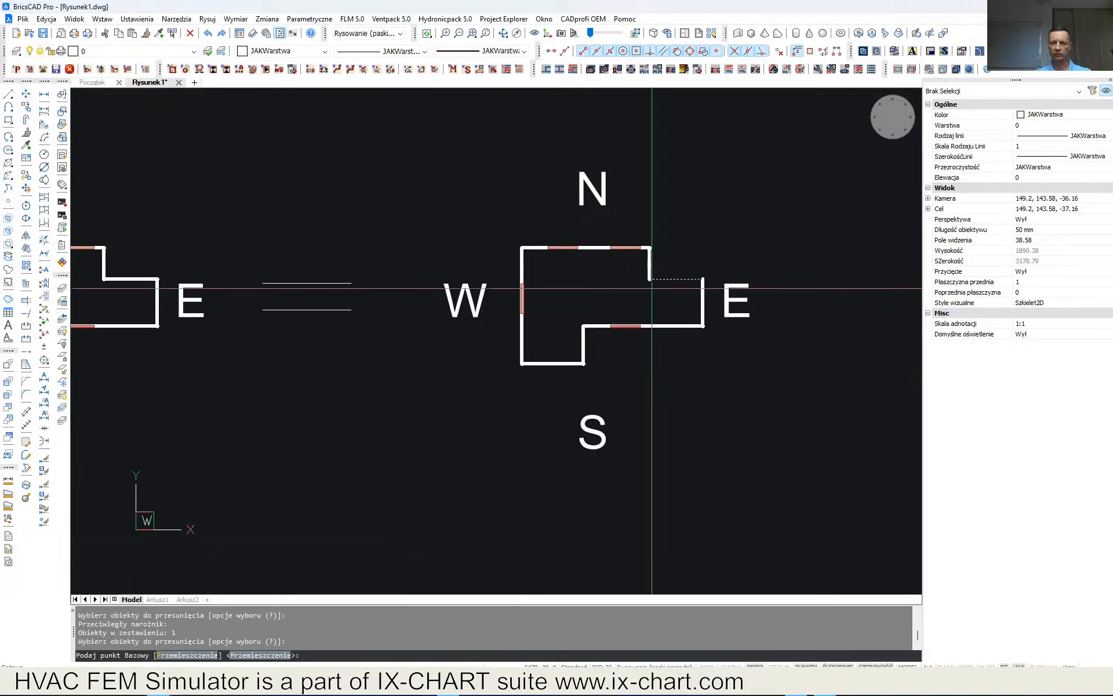
pyautogui.click(649, 279)
pyautogui.click(649, 248)
# Move the recessed south wall segment with its window south, in line with the southernmost wall.
pyautogui.rightClick(651, 311)
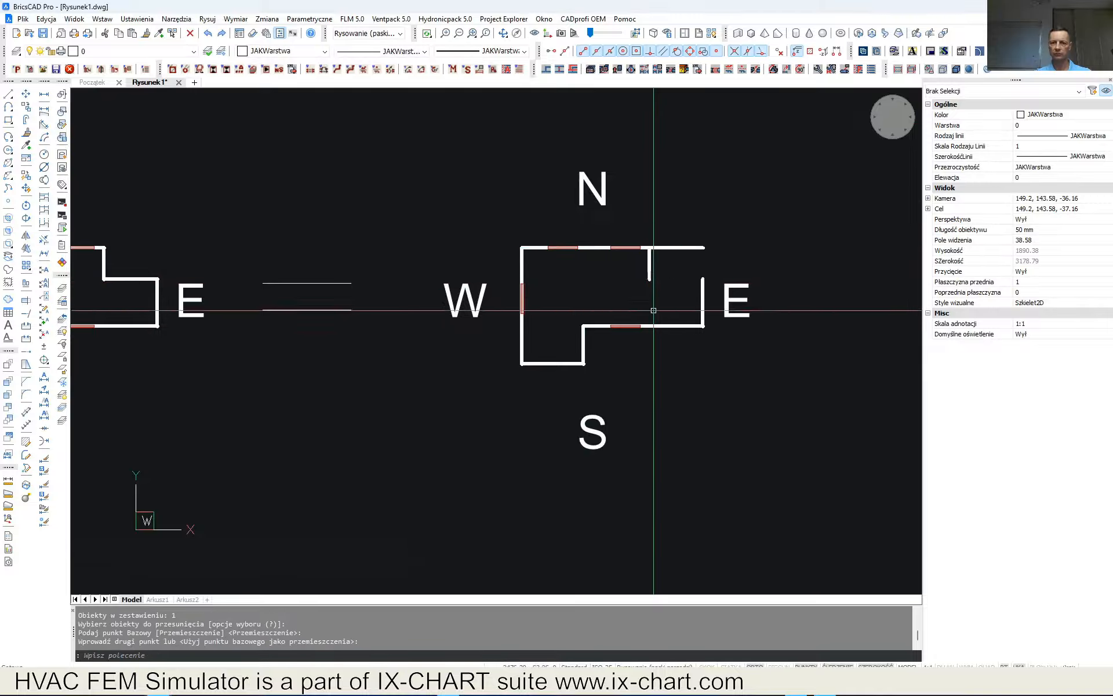
pyautogui.click(652, 316)
pyautogui.click(609, 345)
pyautogui.rightClick(576, 322)
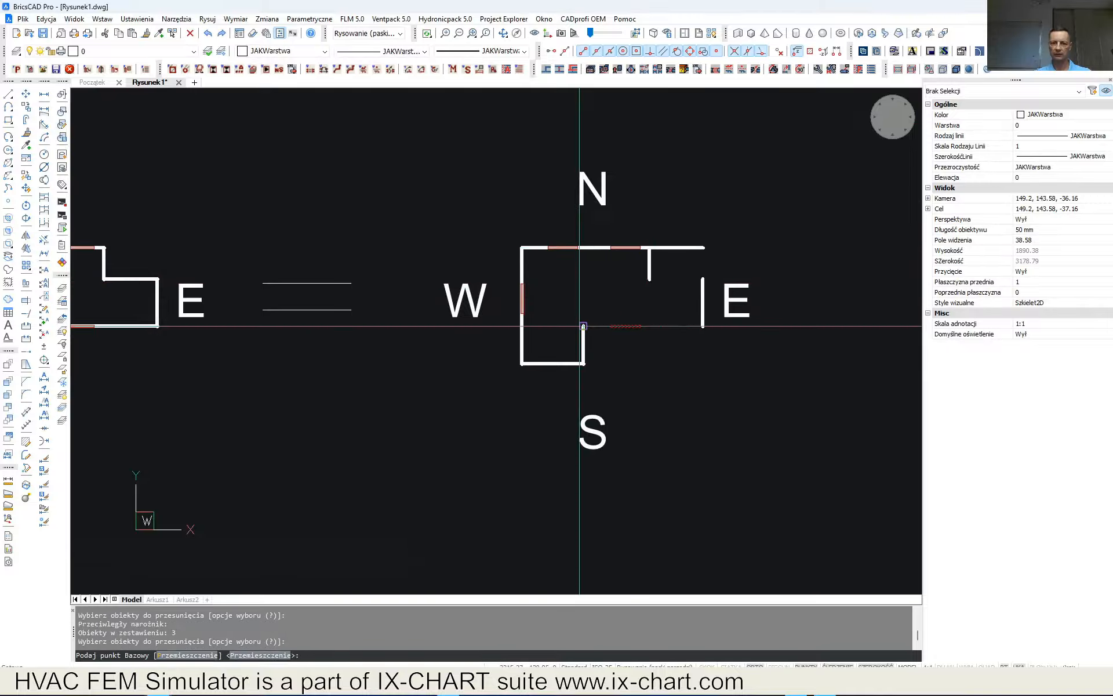
pyautogui.click(583, 326)
pyautogui.click(584, 363)
# Move the short vertical wall of the southwest block to the southeast corner to extend the east wall.
pyautogui.rightClick(601, 340)
pyautogui.click(600, 340)
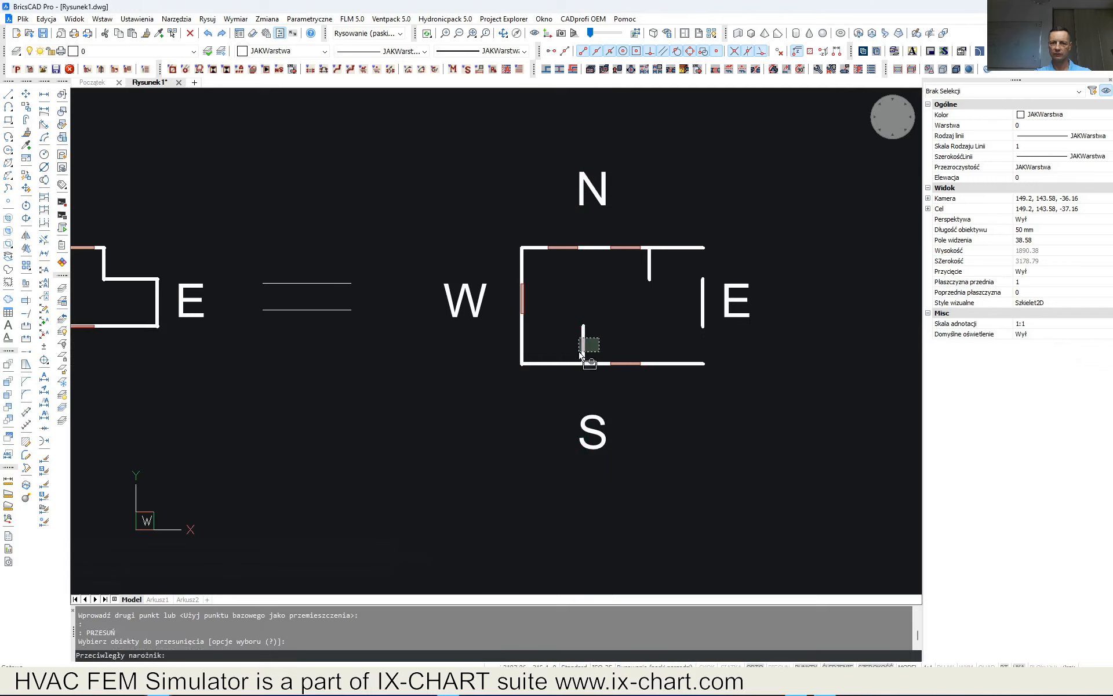
pyautogui.click(578, 354)
pyautogui.rightClick(579, 357)
pyautogui.click(583, 363)
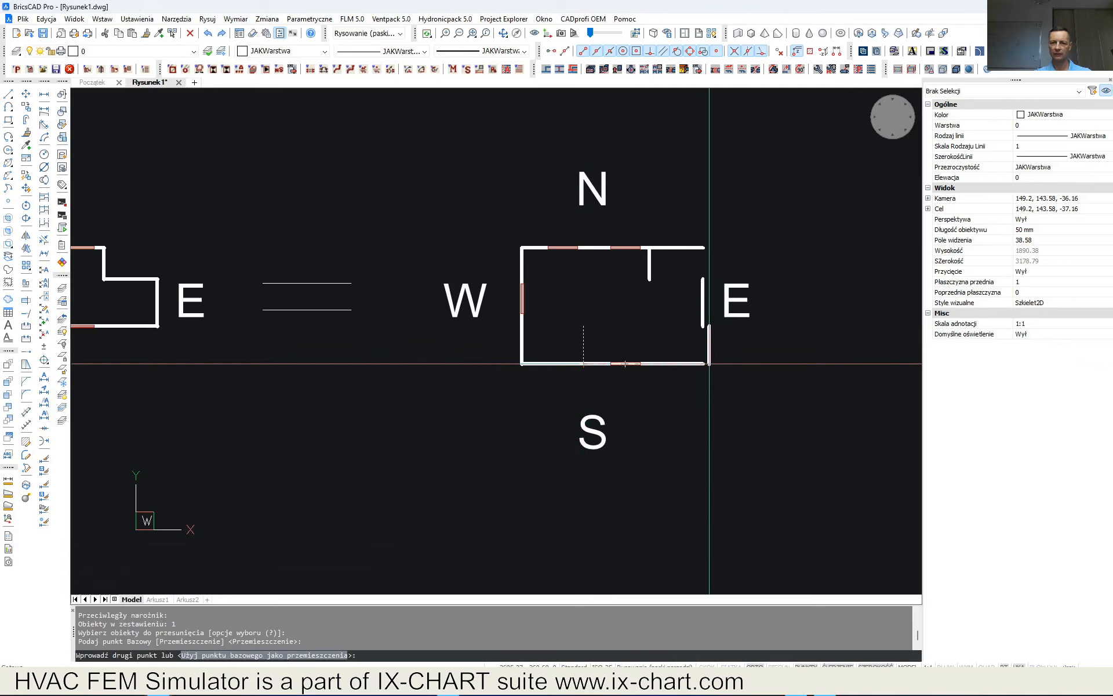
pyautogui.click(705, 363)
# Move the remaining short vertical wall to the northeast corner to close the rectangular outline.
pyautogui.rightClick(662, 279)
pyautogui.click(659, 263)
pyautogui.click(637, 285)
pyautogui.rightClick(638, 280)
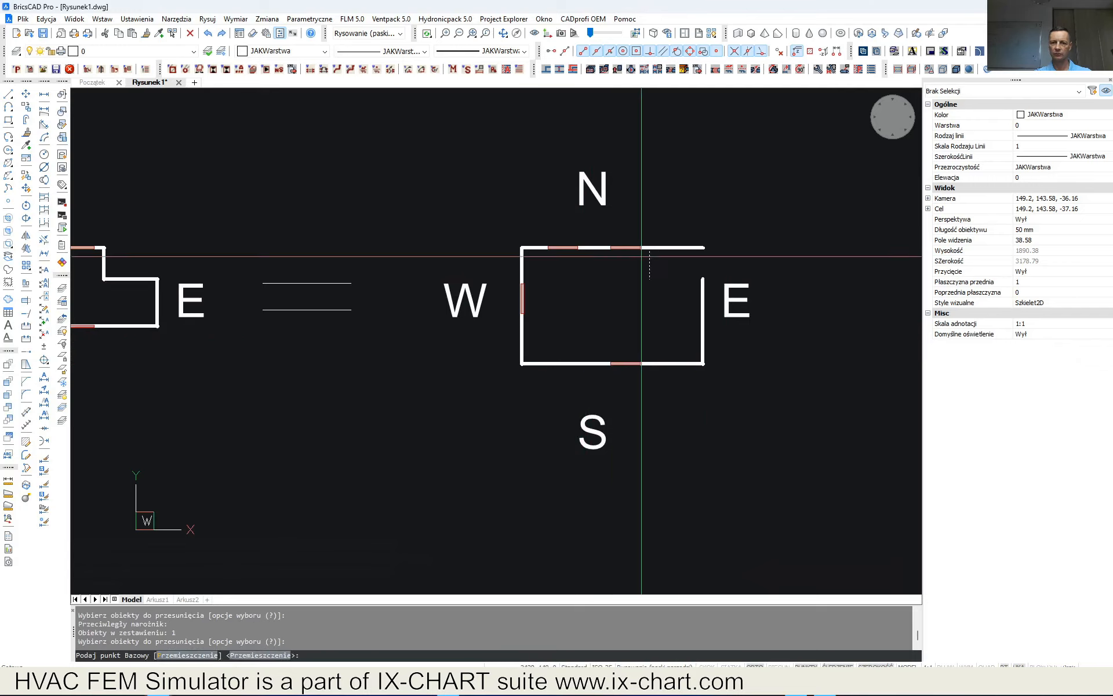
pyautogui.click(648, 250)
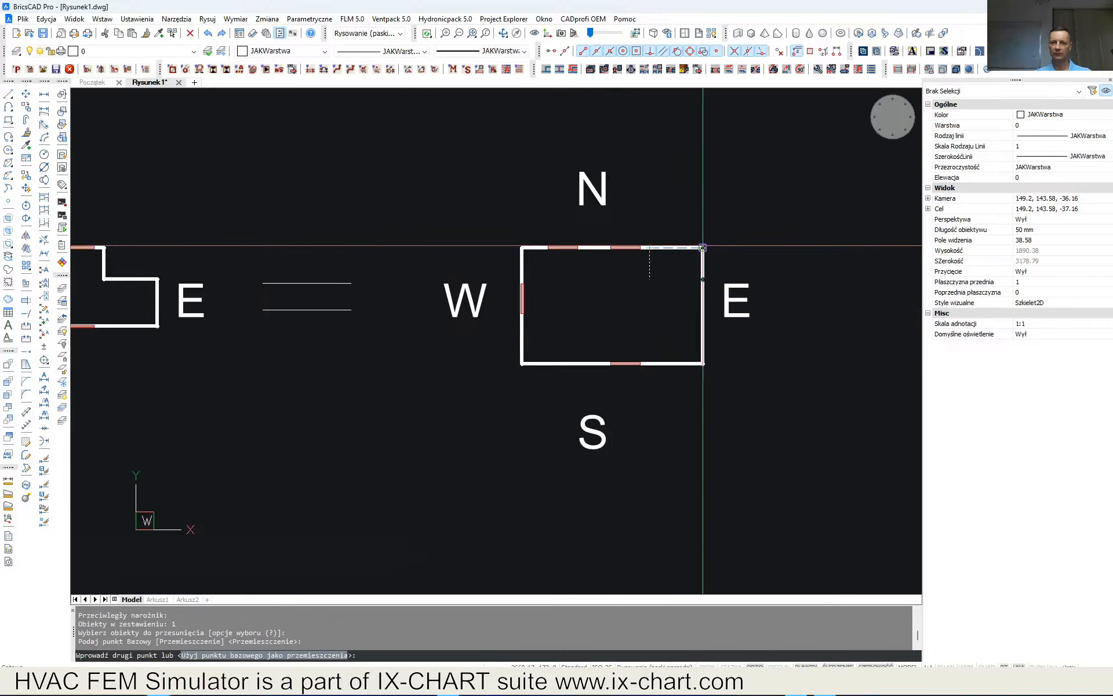
pyautogui.click(706, 249)
# Look over the simplified rectangular plan and switch back to the FEM simulation in IX-CHART.
pyautogui.moveTo(646, 323); pyautogui.dragTo(649, 324)
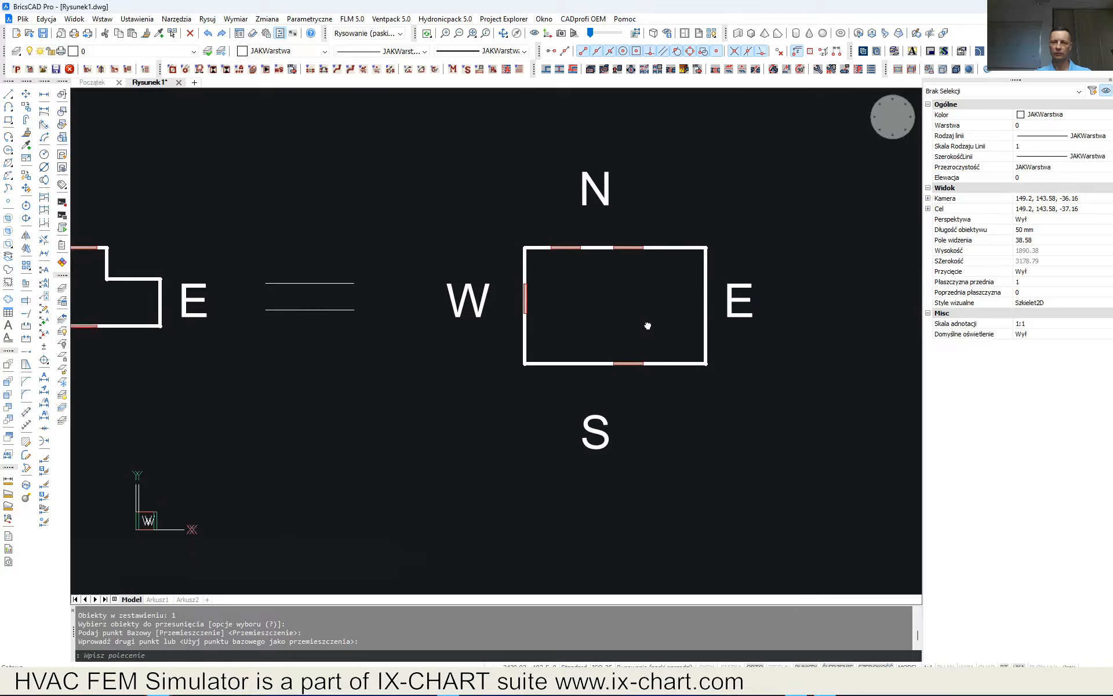
pyautogui.moveTo(680, 474)
pyautogui.mouseDown()
pyautogui.moveTo(602, 466)
pyautogui.moveTo(606, 479)
pyautogui.mouseUp()
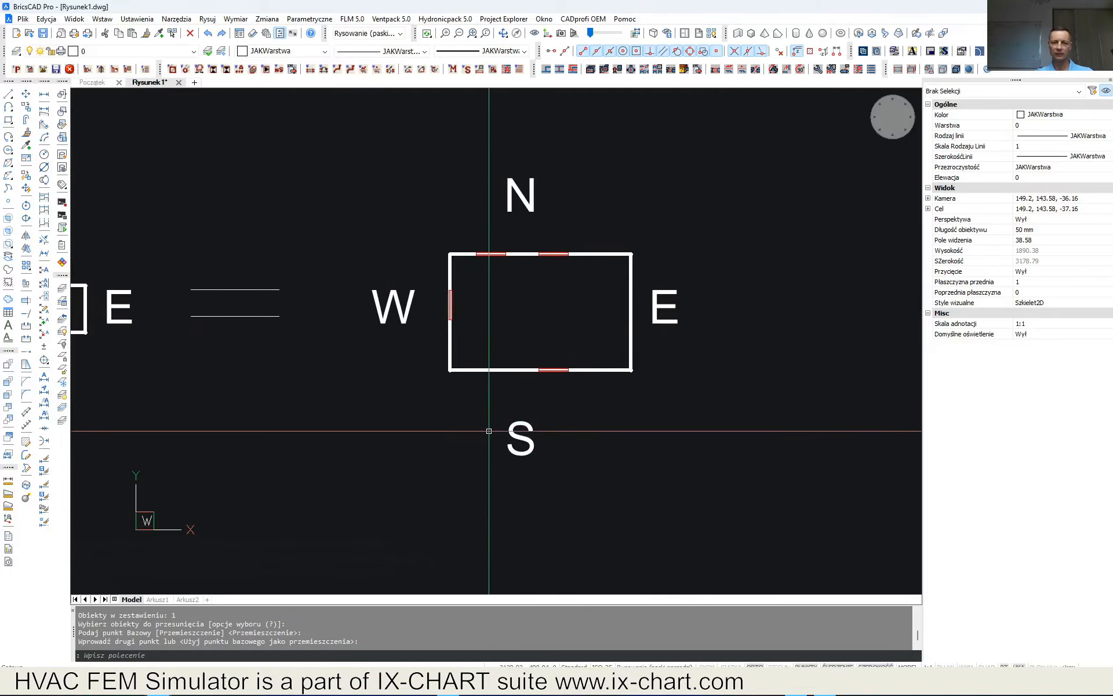
pyautogui.moveTo(489, 431); pyautogui.dragTo(505, 422)
pyautogui.moveTo(450, 690)
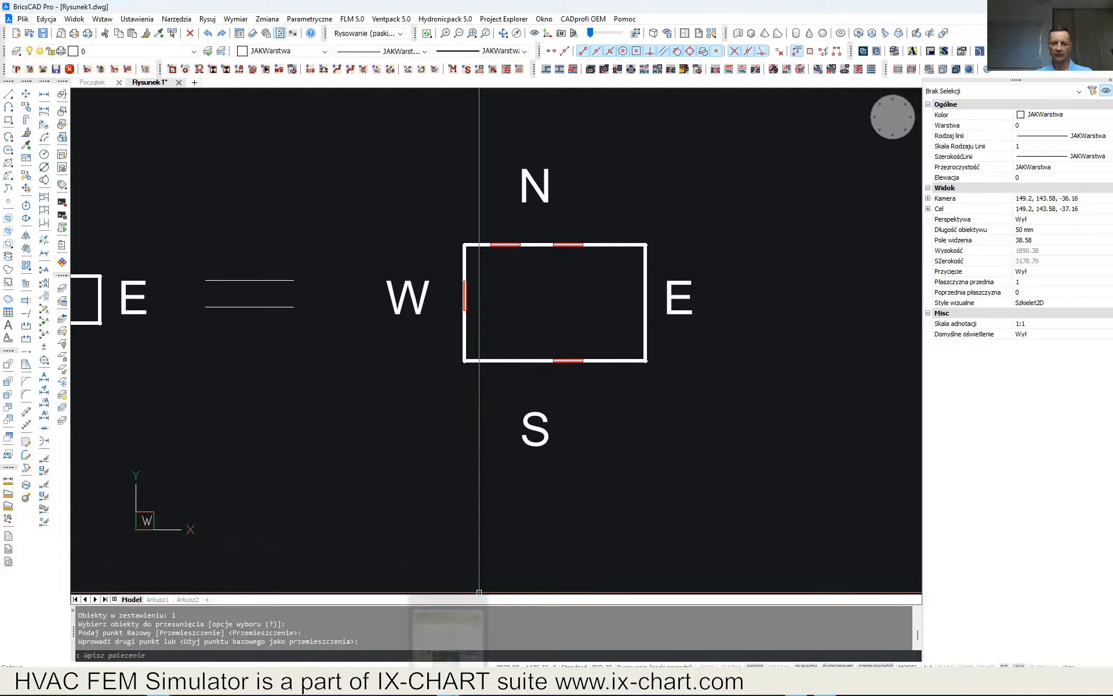
pyautogui.click(463, 623)
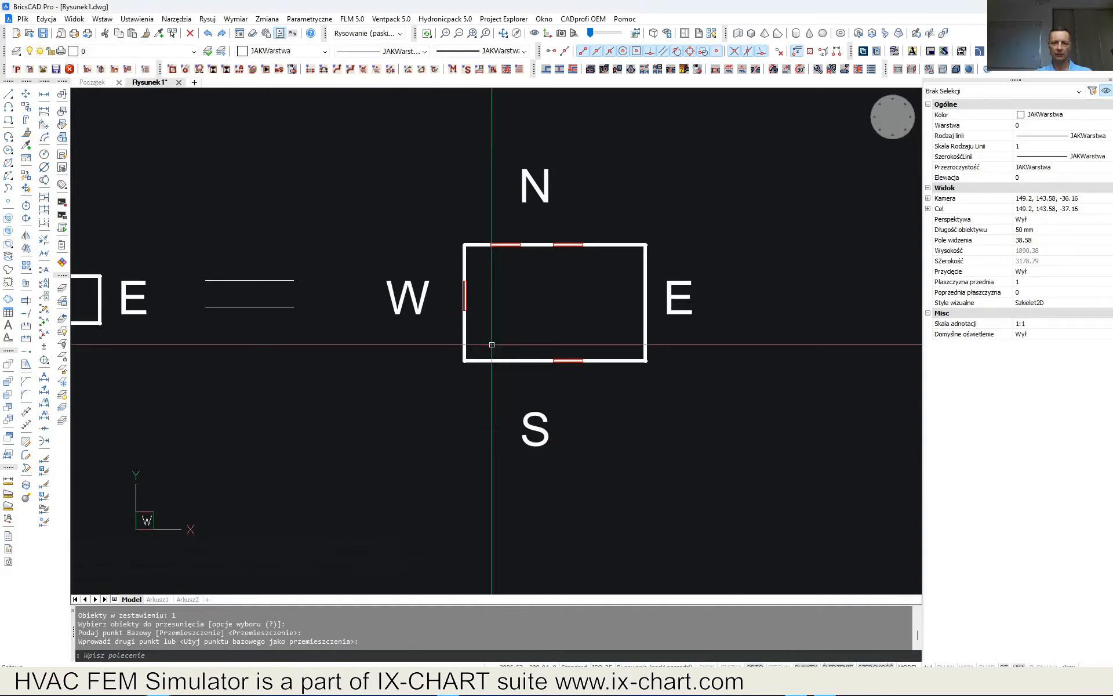
pyautogui.scroll(3, 519, 242)
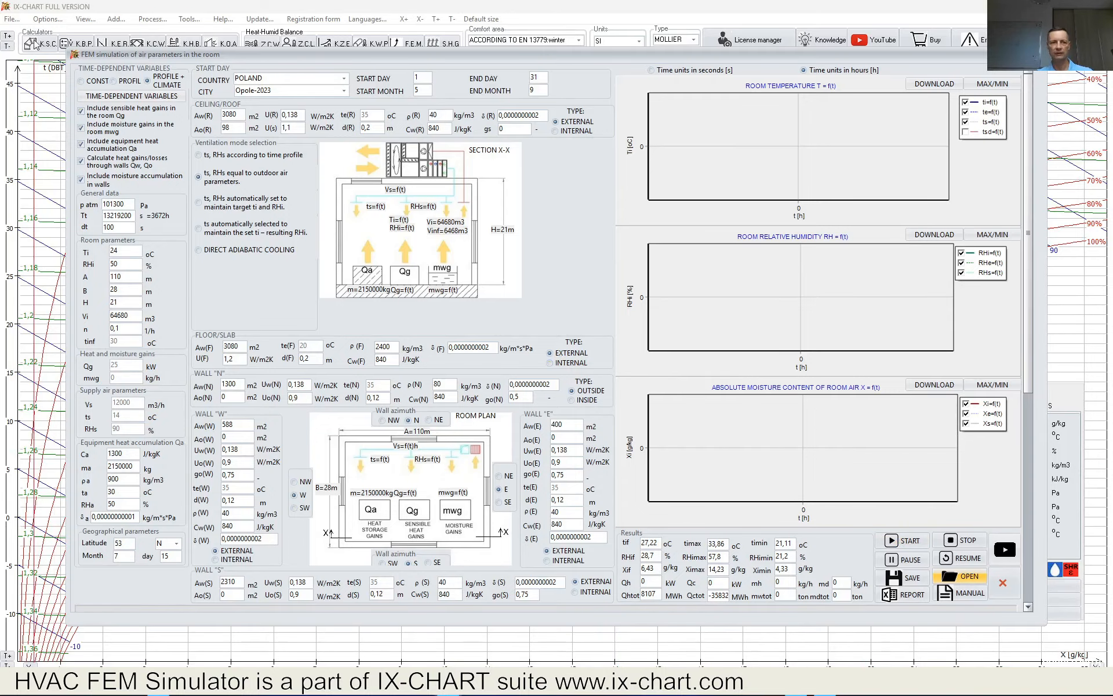
# Check the hourly time-dependent variables and start the room air simulation.
pyautogui.click(132, 95)
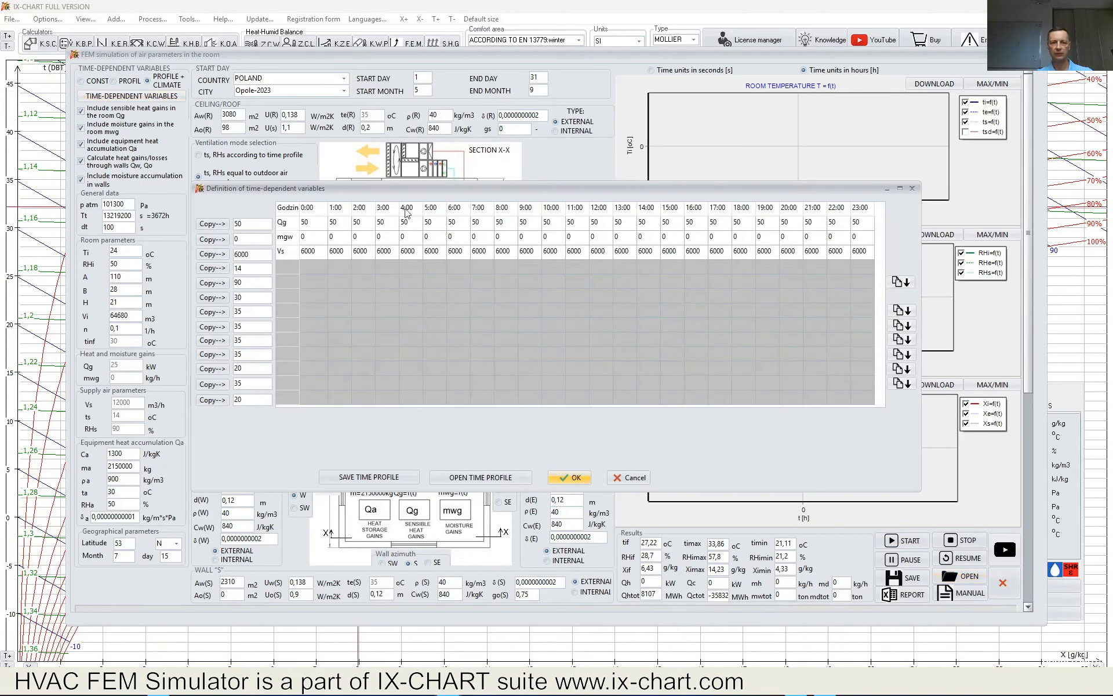
pyautogui.click(913, 189)
pyautogui.click(903, 540)
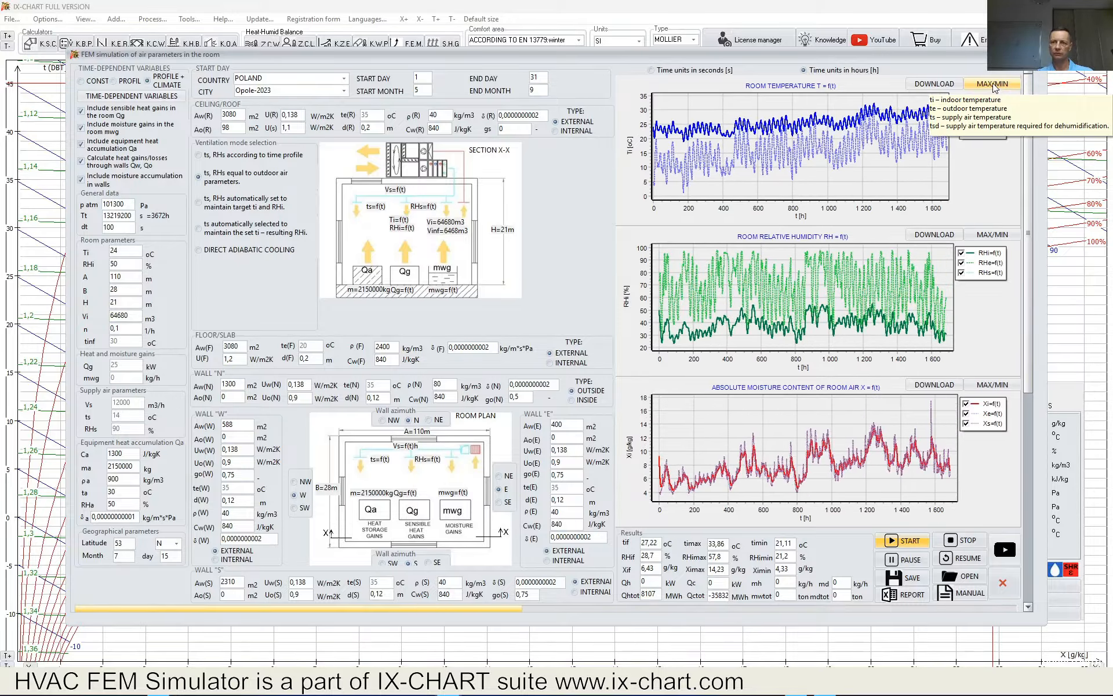
# Enlarge the room temperature chart and zoom in on the indoor temperature peaks to examine them.
pyautogui.click(992, 85)
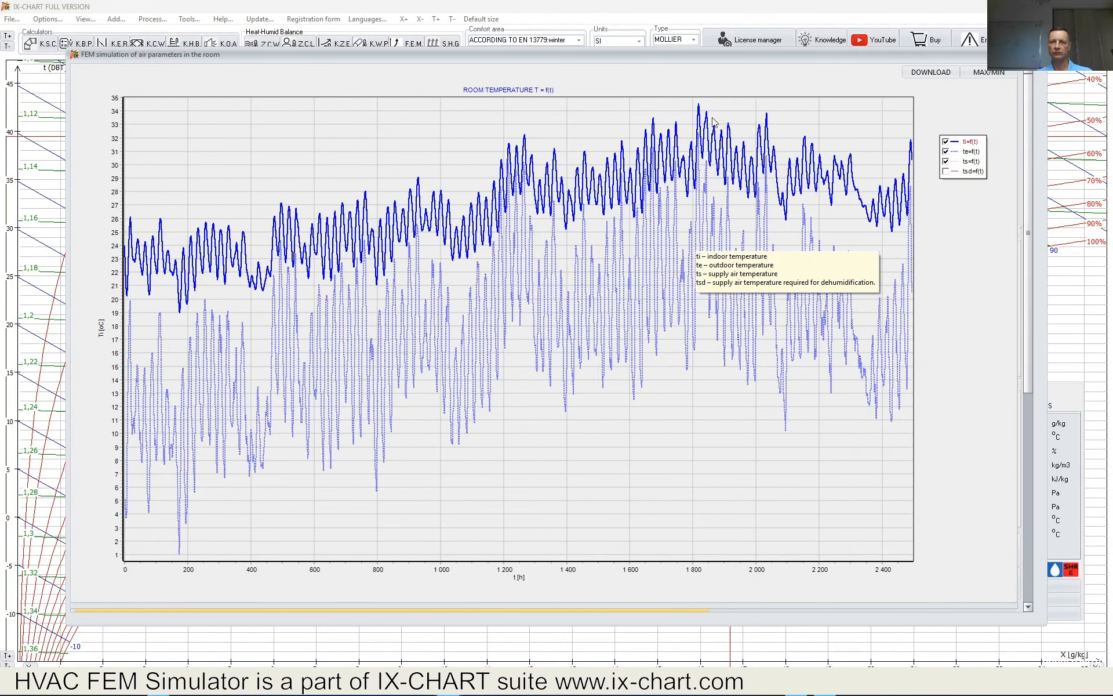
pyautogui.moveTo(685, 104); pyautogui.dragTo(727, 148)
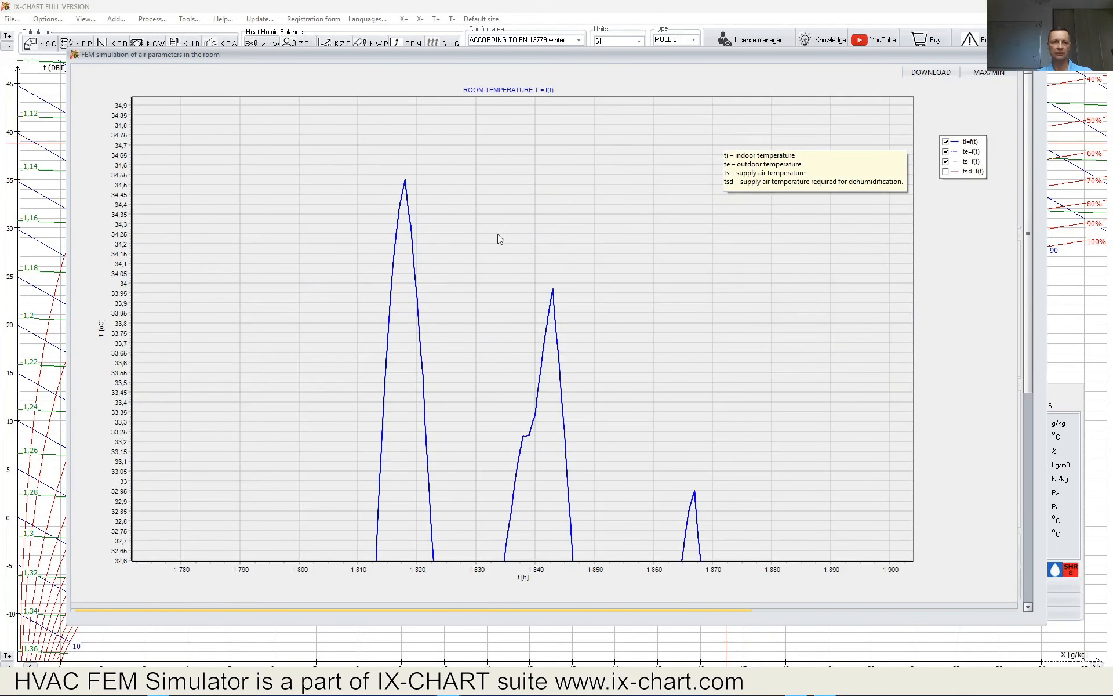
pyautogui.moveTo(497, 238); pyautogui.dragTo(298, 145)
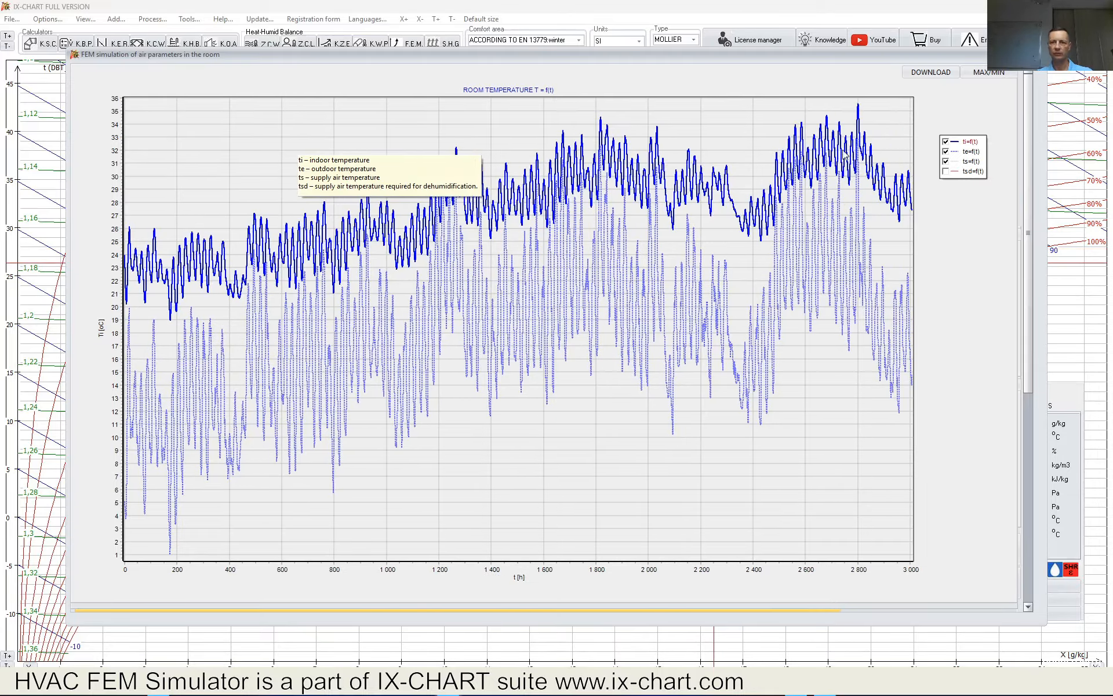
pyautogui.moveTo(843, 99); pyautogui.dragTo(868, 111)
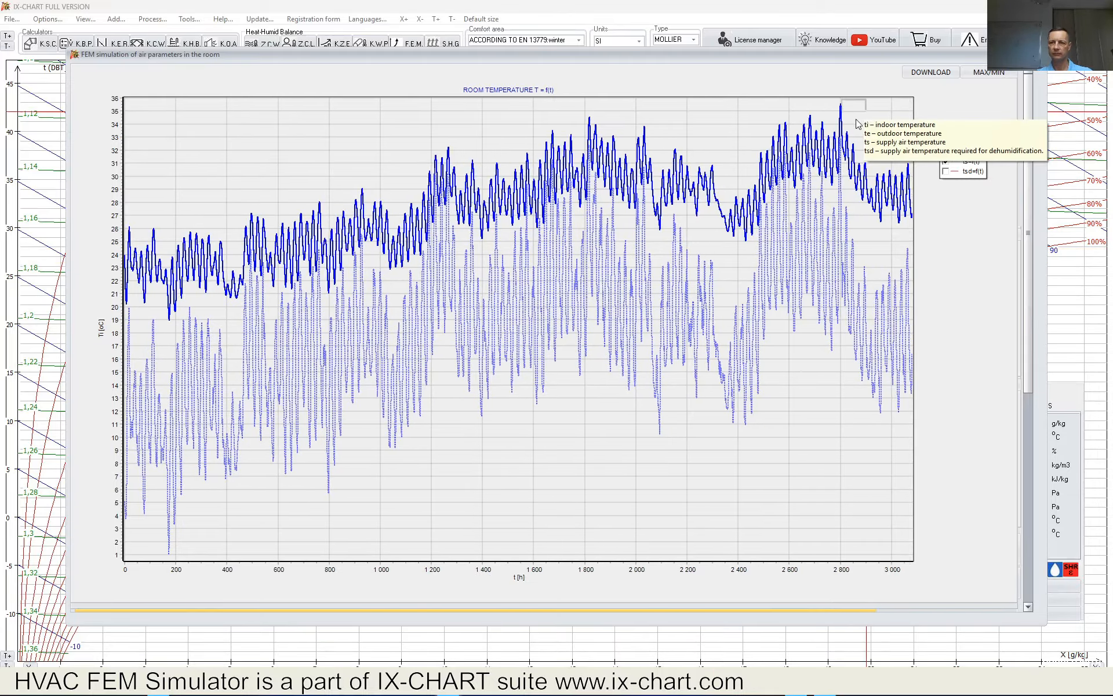
pyautogui.moveTo(674, 309); pyautogui.dragTo(558, 251)
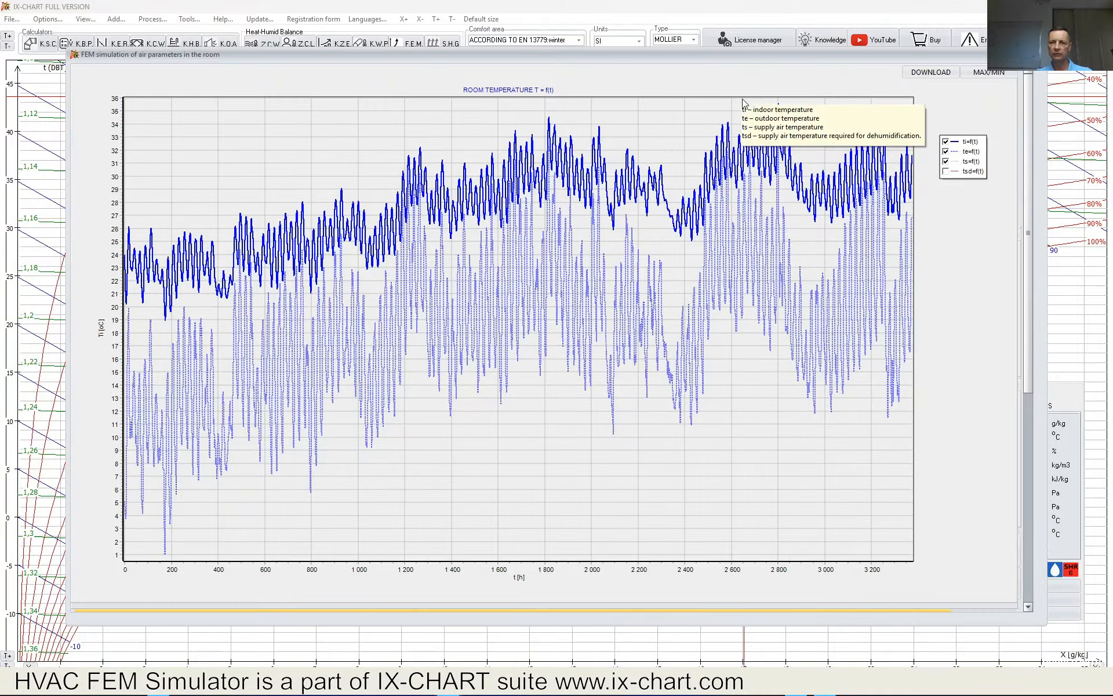
# Zoom in on the highest indoor temperature peak near 2 800 h, restore the full time range and return the chart to normal size.
pyautogui.moveTo(741, 98); pyautogui.dragTo(812, 146)
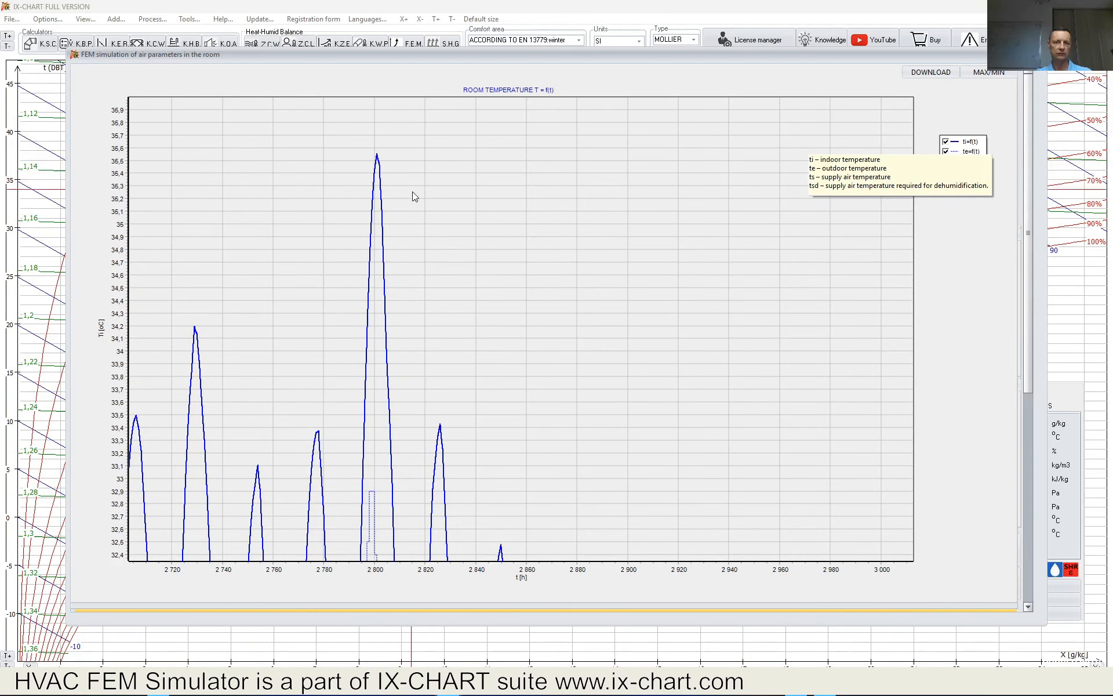
pyautogui.moveTo(412, 192); pyautogui.dragTo(342, 135)
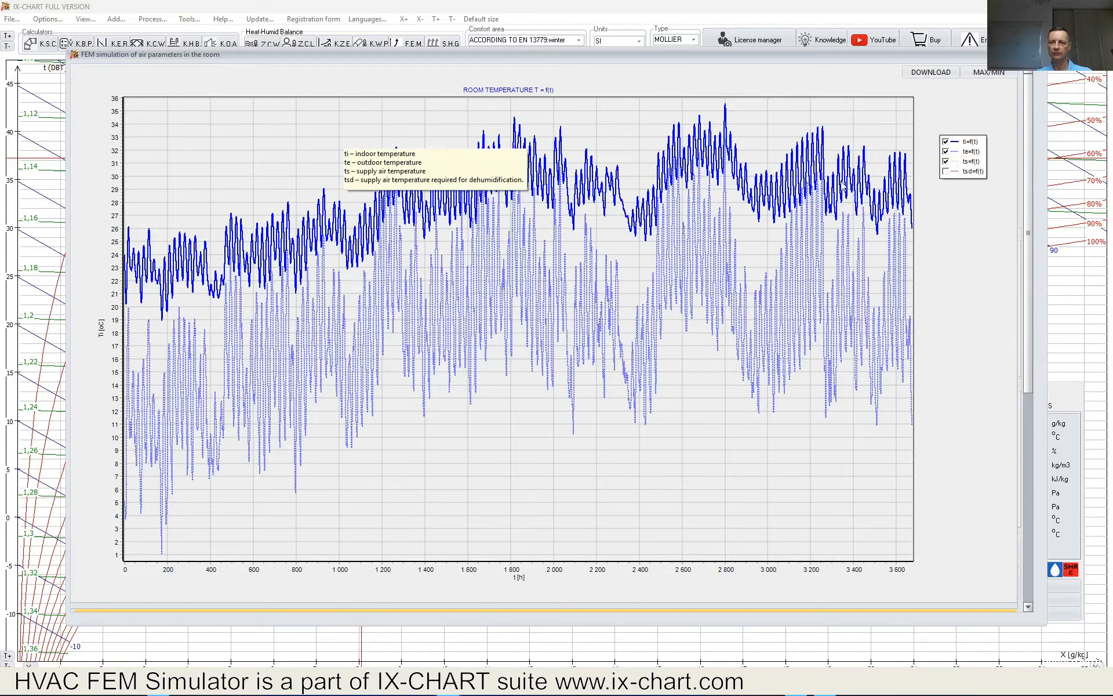
pyautogui.click(992, 72)
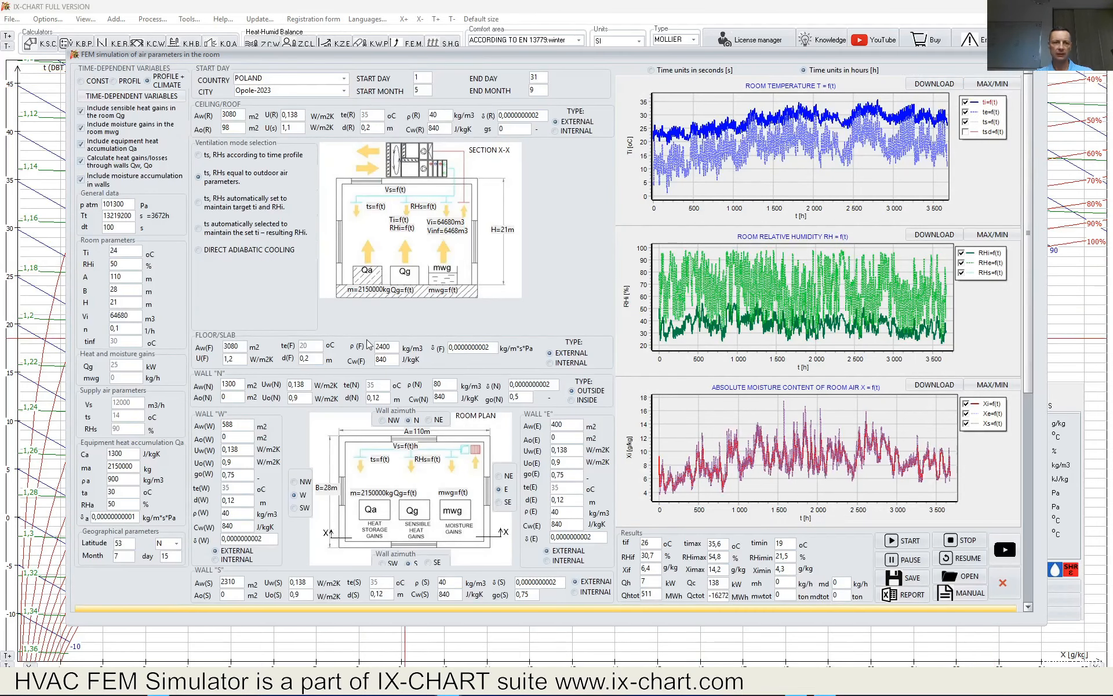
# Review the hourly time-dependent variables and examine the enlarged room temperature chart over the whole simulated period.
pyautogui.click(123, 96)
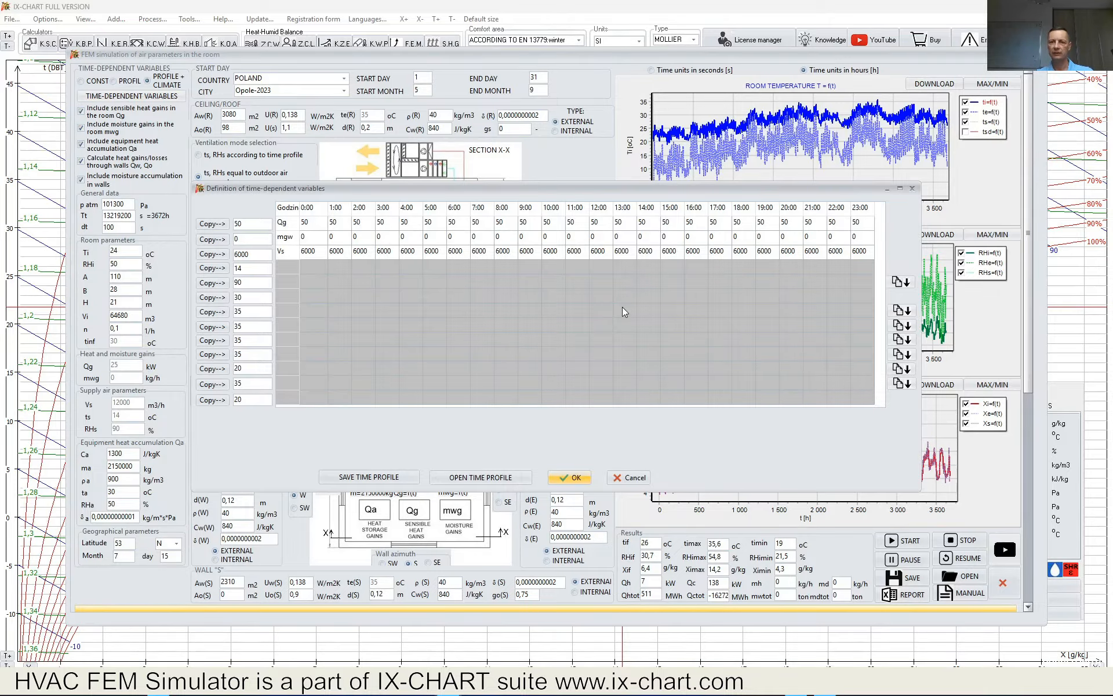
pyautogui.click(911, 188)
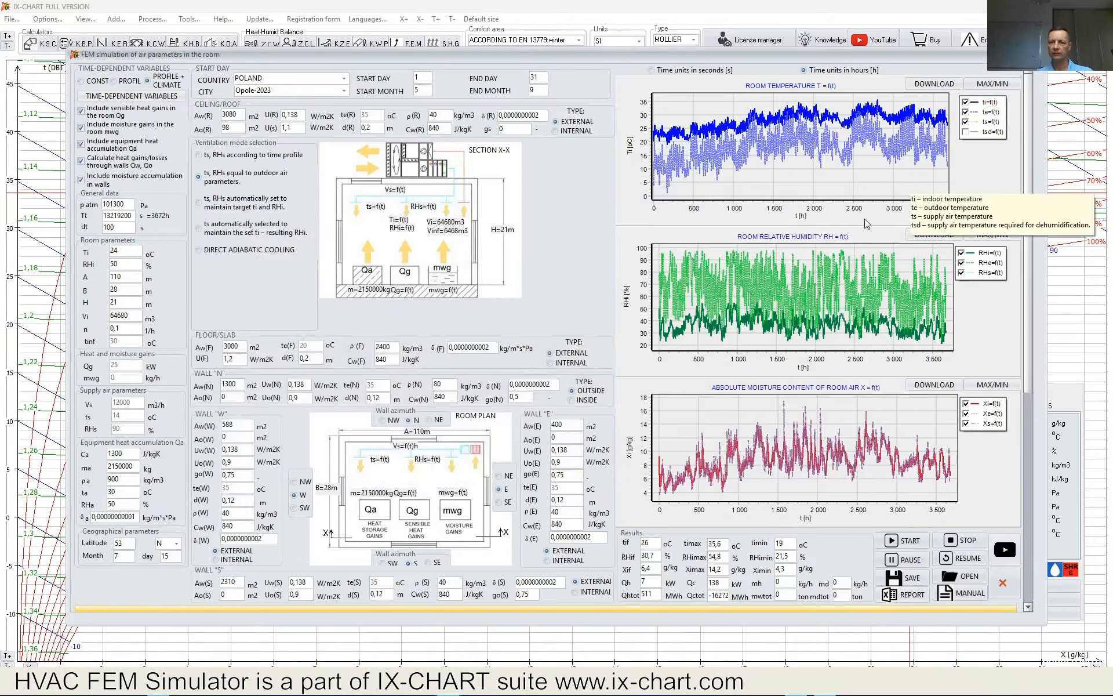
pyautogui.click(992, 84)
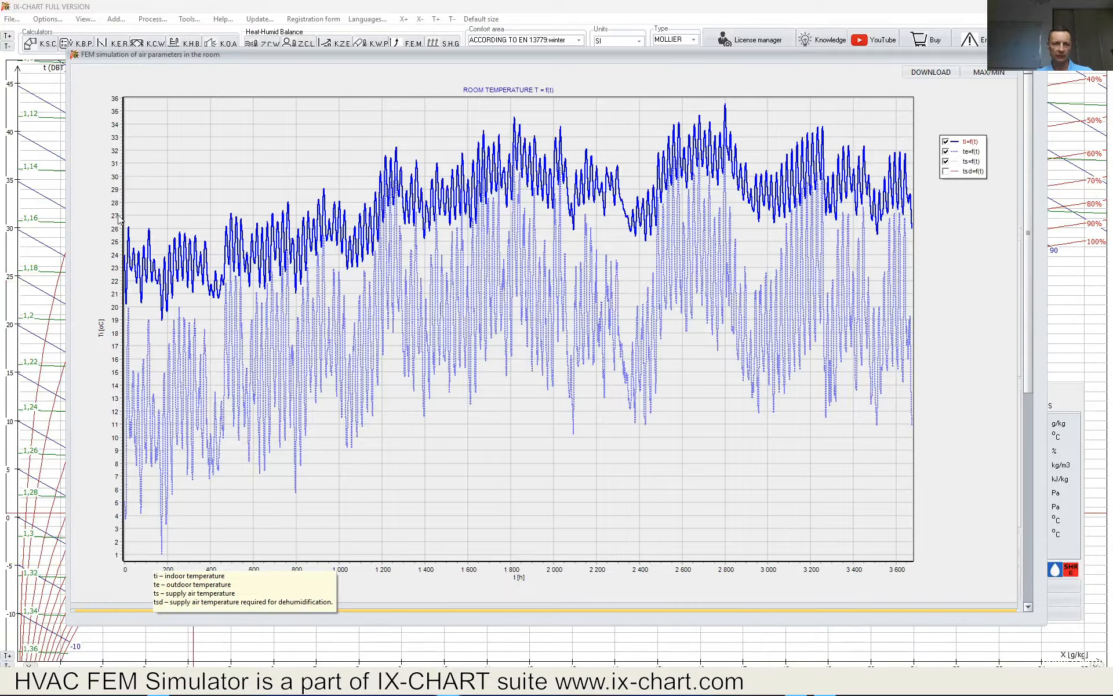
pyautogui.moveTo(126, 203); pyautogui.dragTo(619, 557)
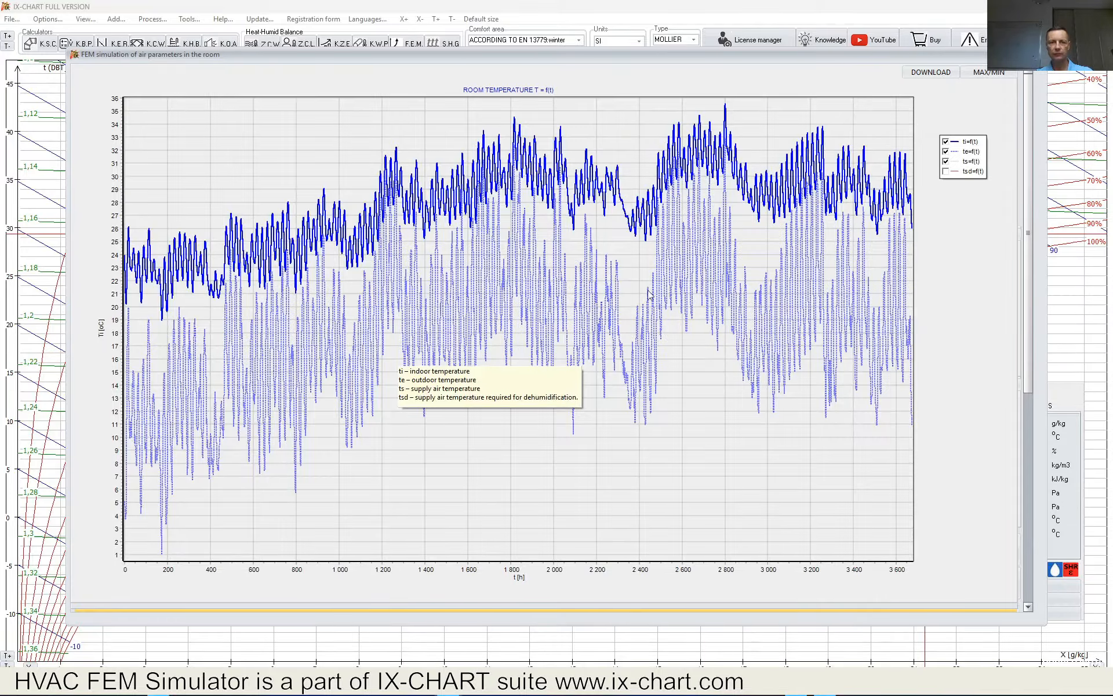
pyautogui.click(996, 76)
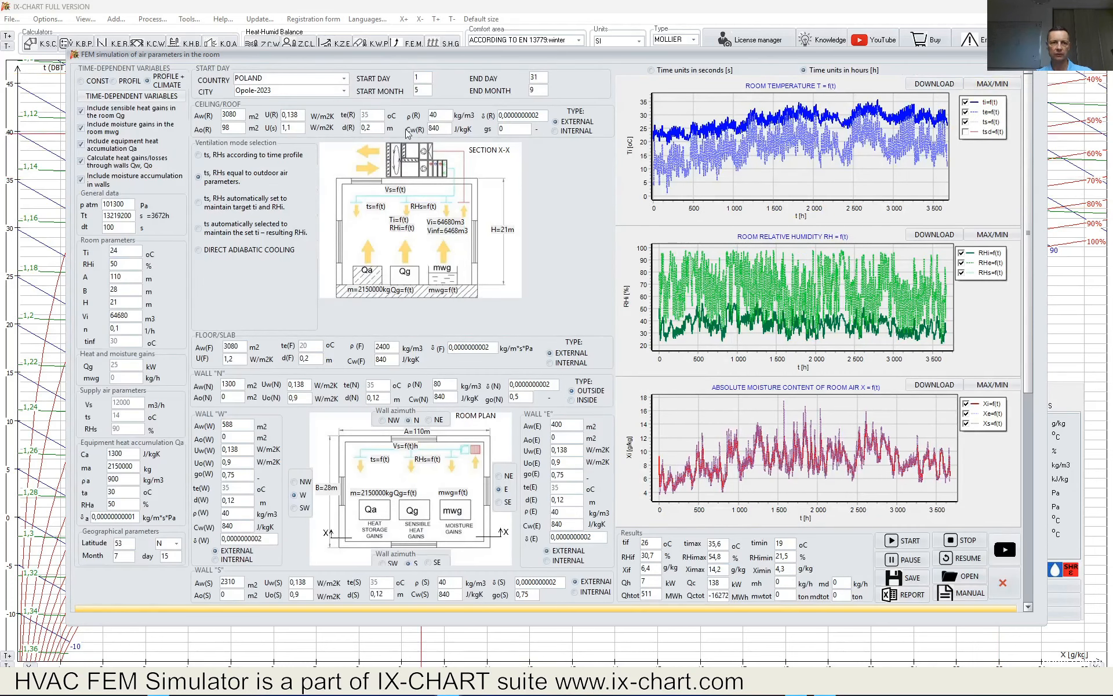
# In the time-dependent variables, set the supply airflow Vs to 100000 for each hour from 0:00 through 3:00.
pyautogui.click(156, 96)
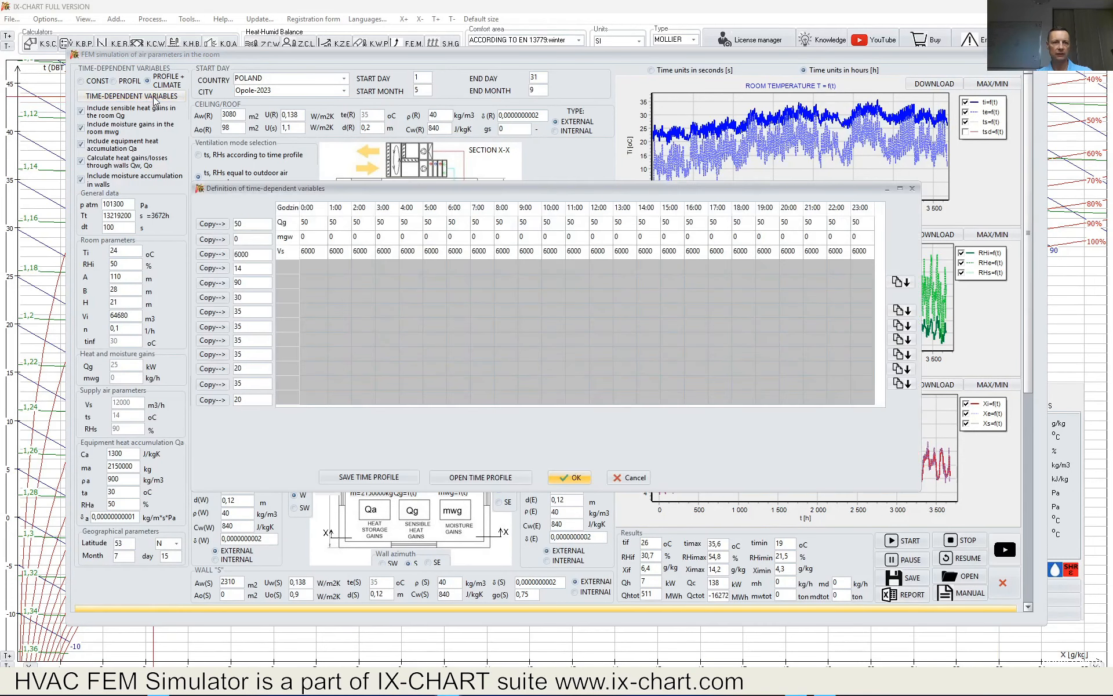
pyautogui.doubleClick(309, 249)
pyautogui.write('100')
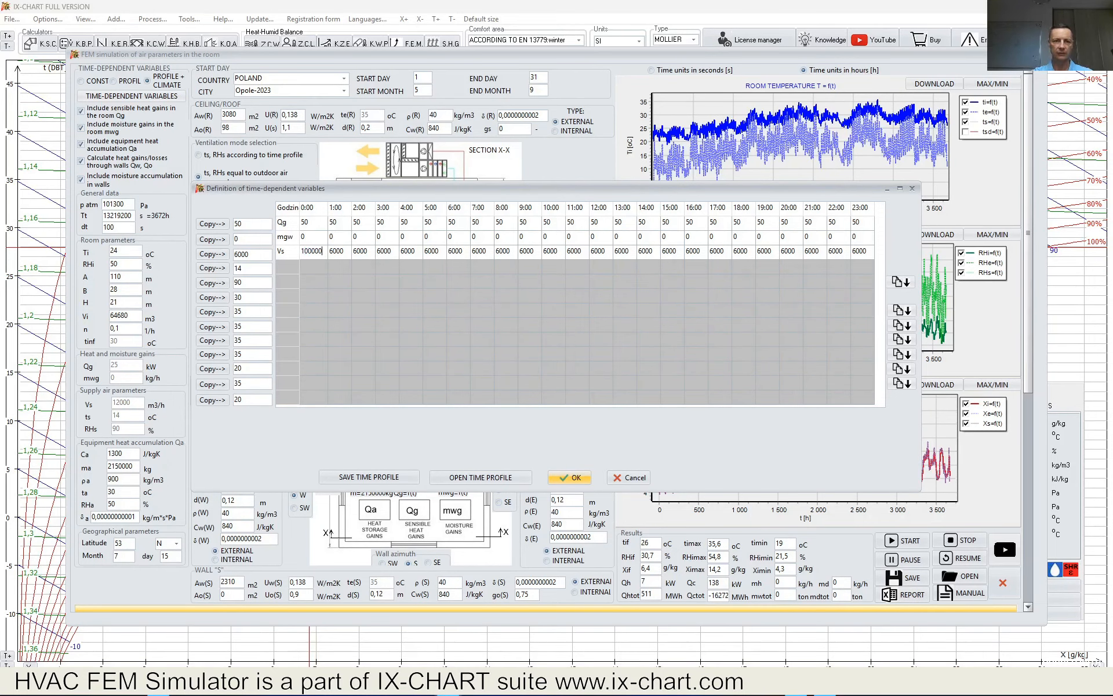
pyautogui.click(354, 258)
pyautogui.write('1000')
pyautogui.click(362, 256)
pyautogui.write('1')
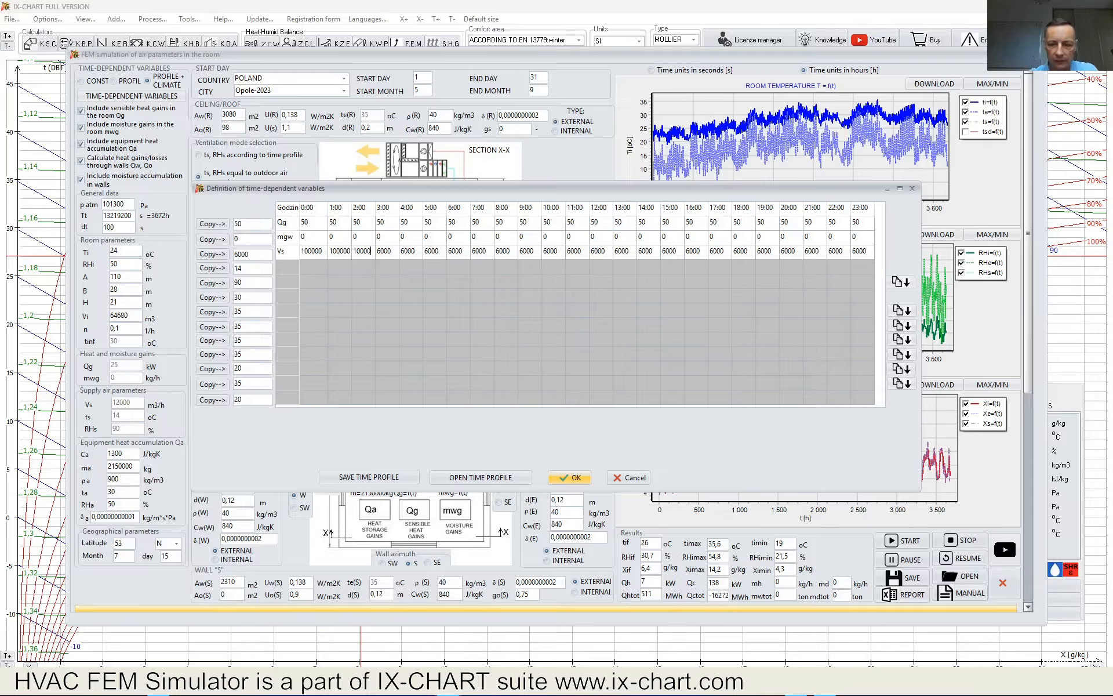
pyautogui.click(388, 253)
pyautogui.write('100')
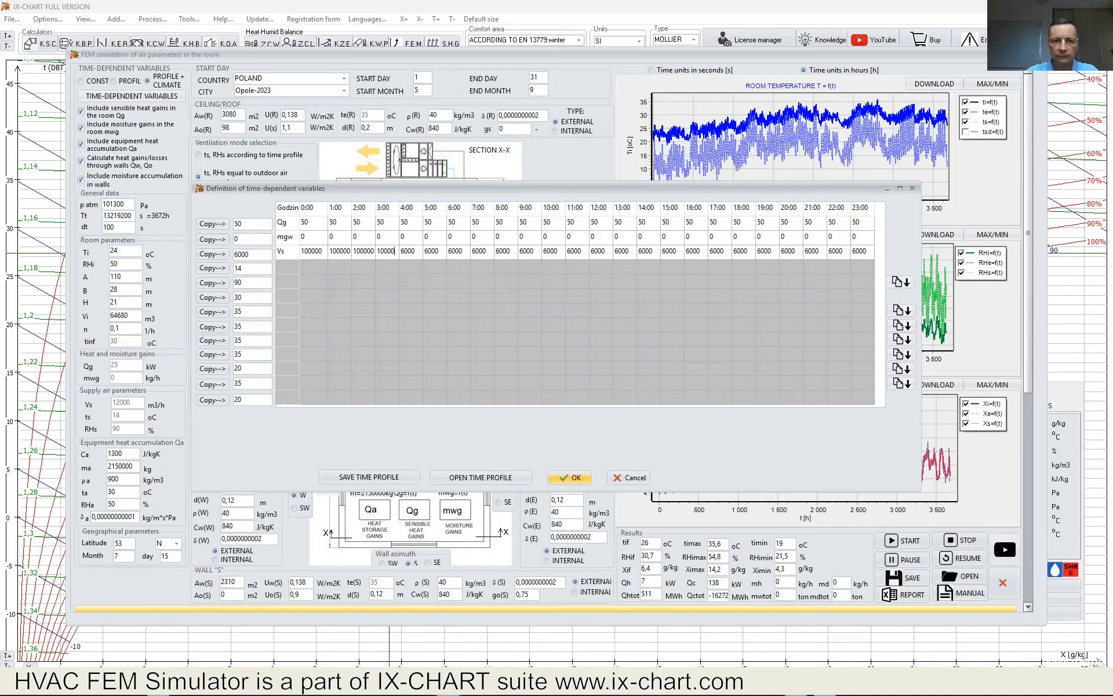
# Set the supply airflow Vs to 100000 for each hour from 4:00 through 7:00.
pyautogui.click(408, 252)
pyautogui.write('10')
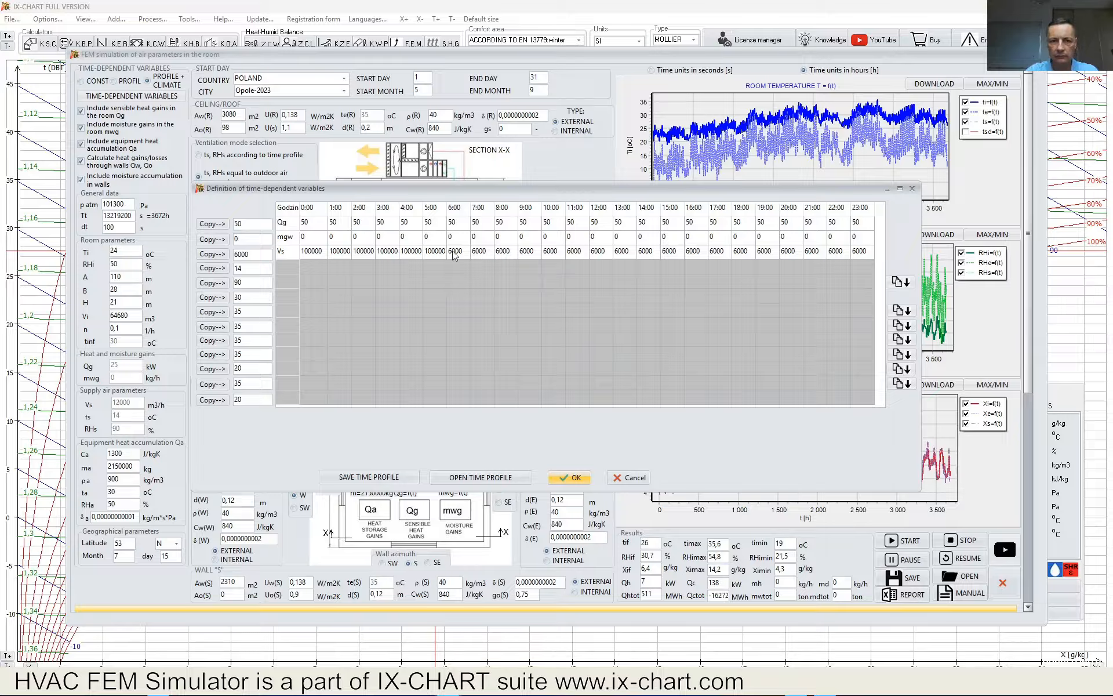
pyautogui.click(460, 251)
pyautogui.write('10000')
pyautogui.click(487, 251)
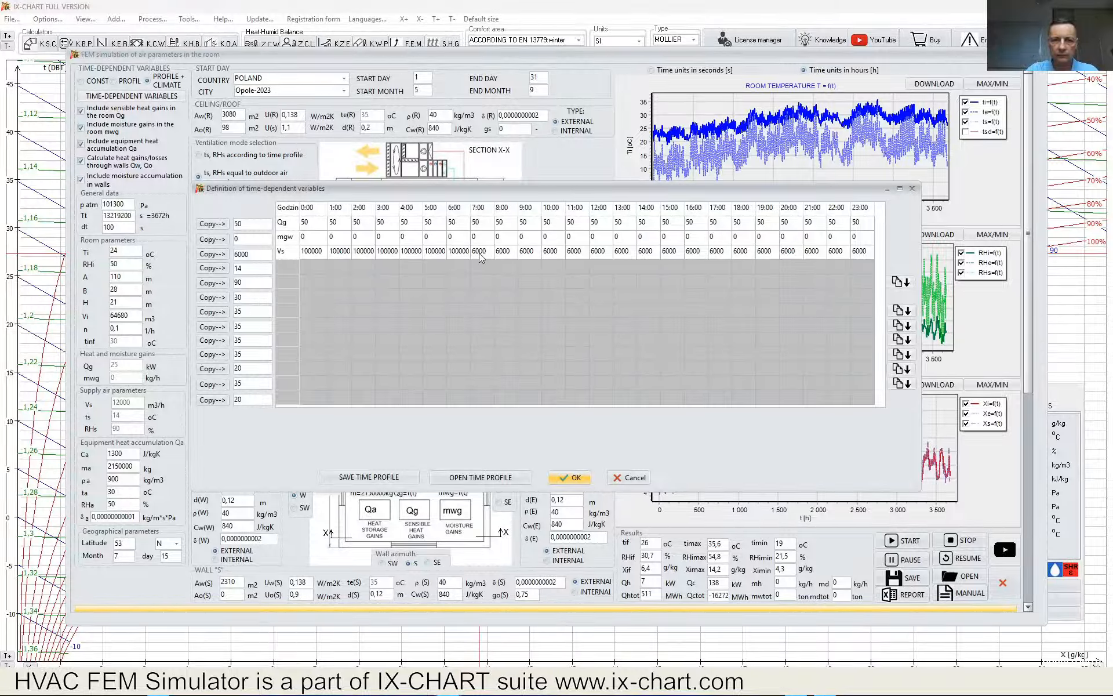
pyautogui.write('100000')
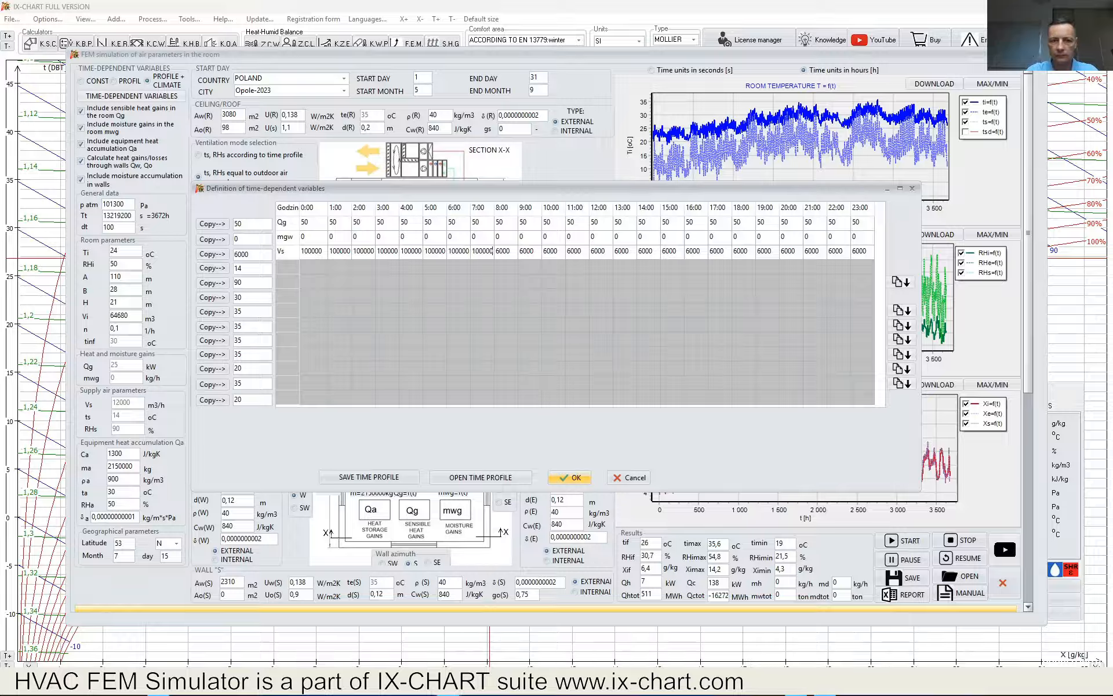
# Set the supply airflow Vs at 23:00 to 100000, accept the hourly profile and start the room air simulation.
pyautogui.click(857, 251)
pyautogui.write('1')
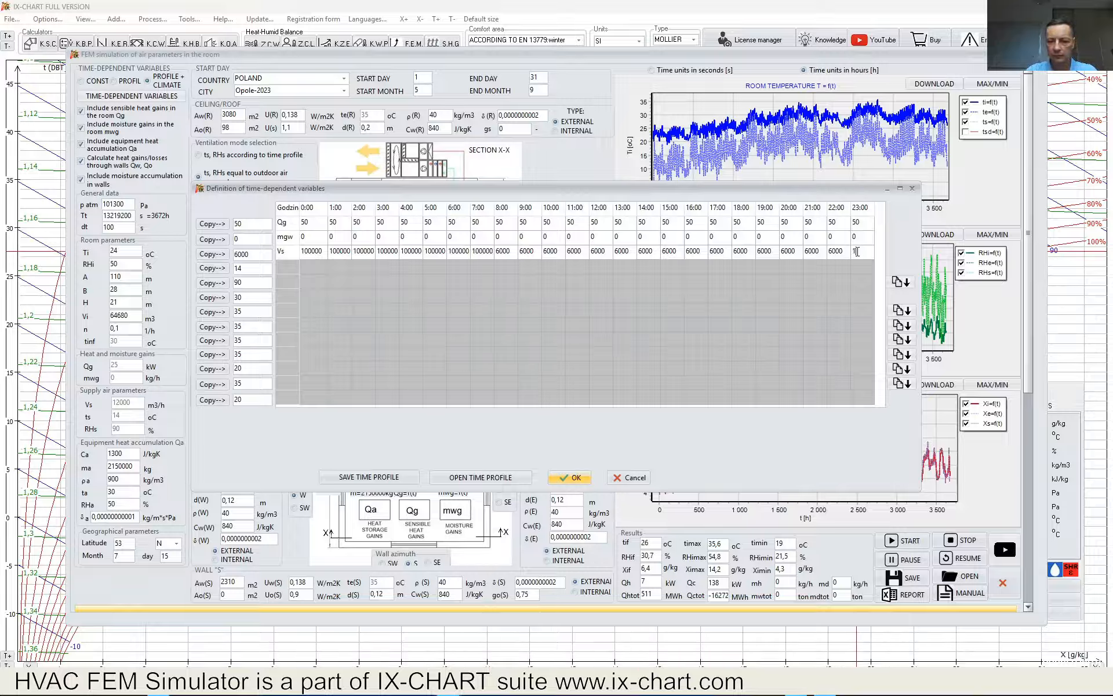
pyautogui.write('00000')
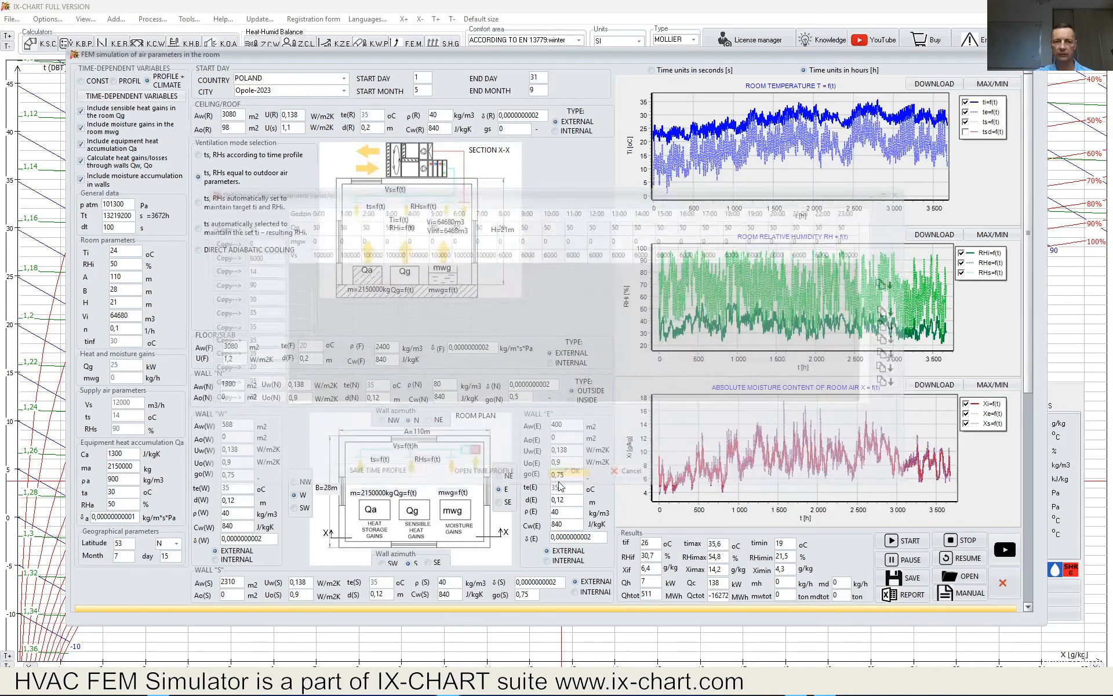
pyautogui.click(562, 480)
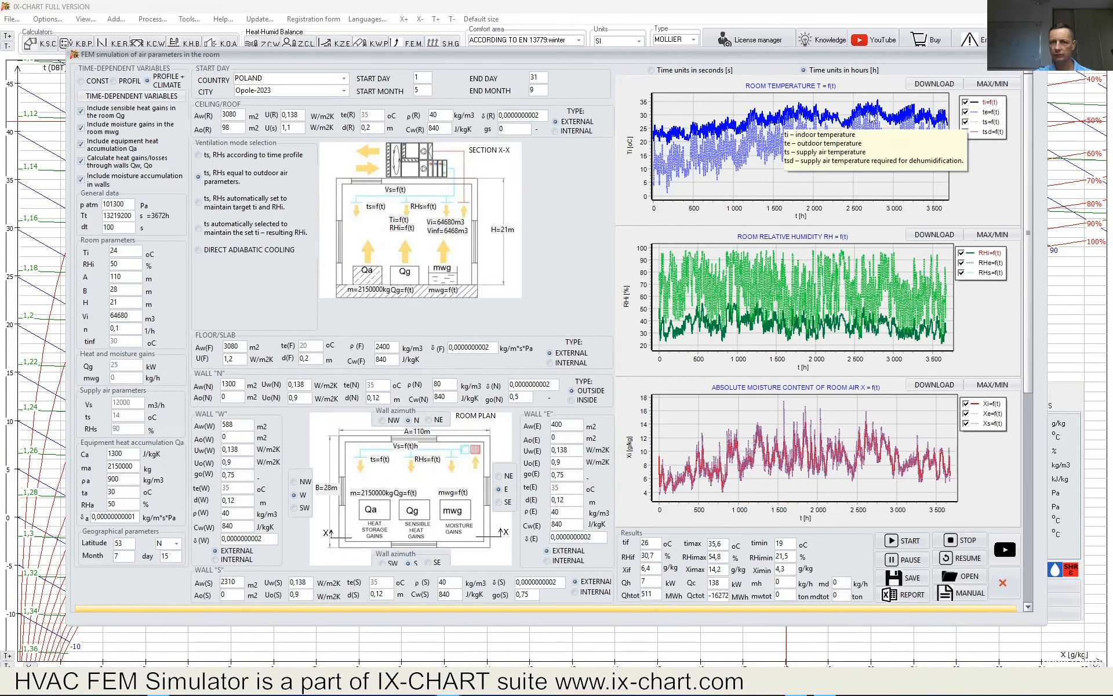
pyautogui.click(910, 541)
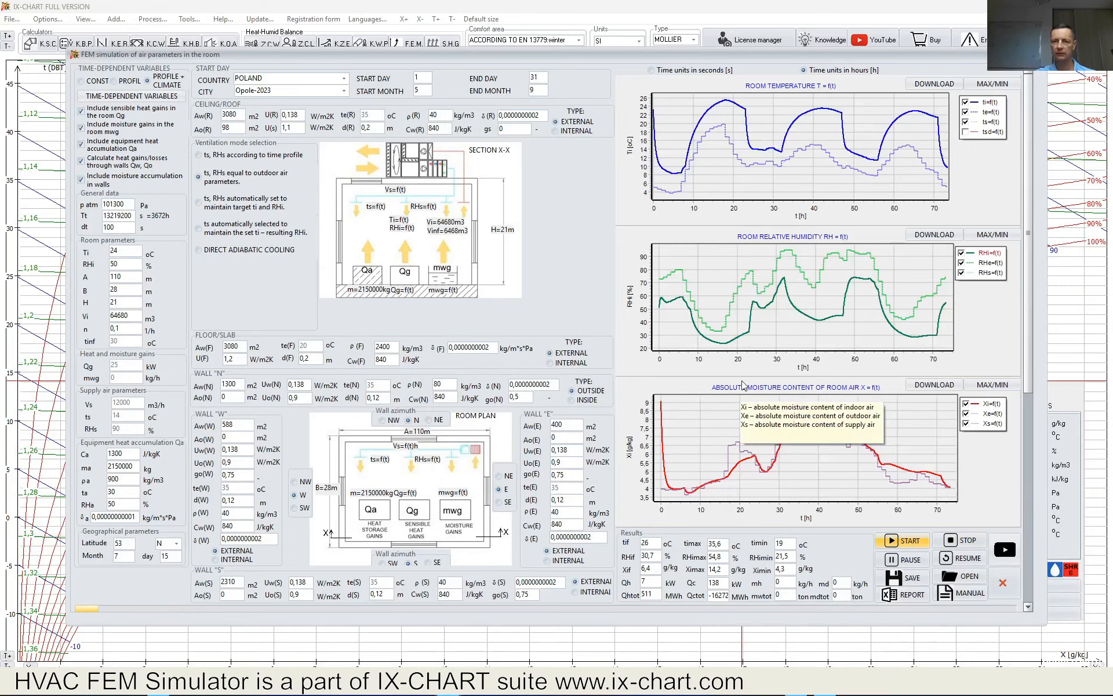
# Enlarge the room temperature chart and hide the supply and outdoor temperature curves, leaving only the indoor temperature.
pyautogui.click(988, 84)
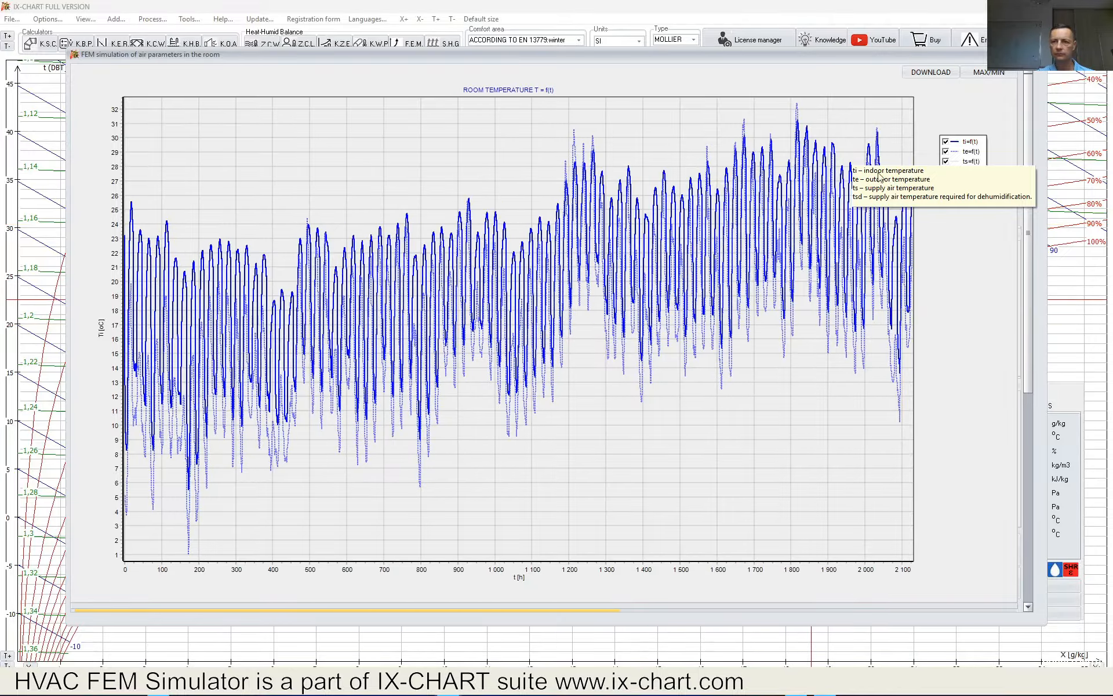
pyautogui.click(946, 162)
pyautogui.click(946, 152)
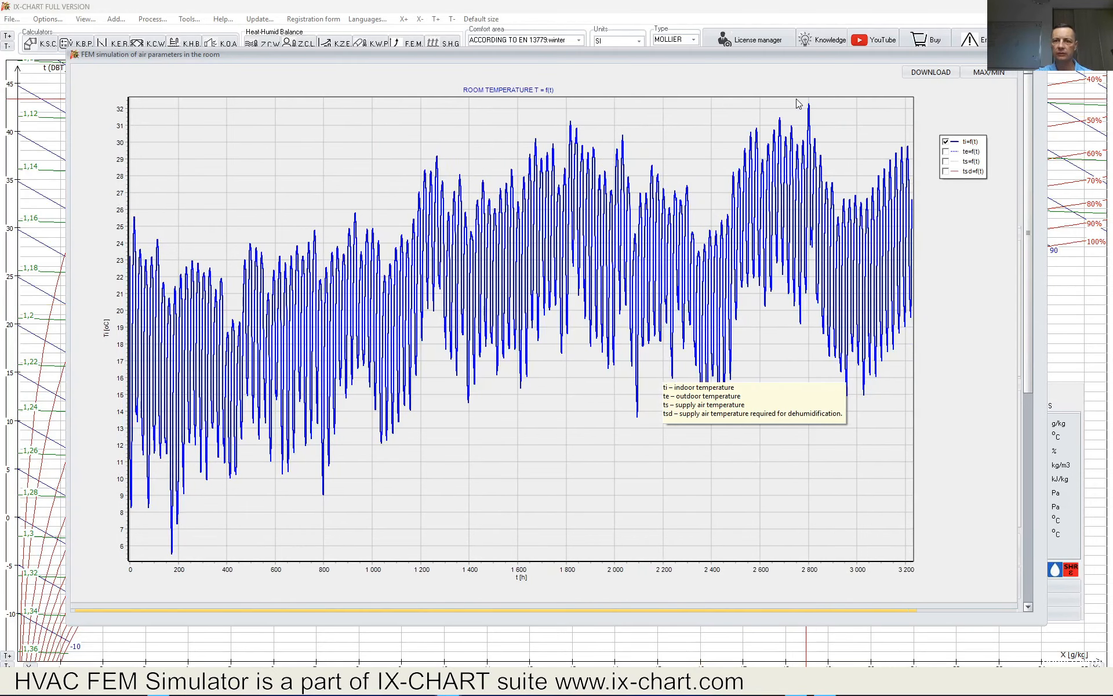
# Zoom in on the highest indoor temperature peak near 2 800 h to read it, and restore the full chart range.
pyautogui.moveTo(795, 98); pyautogui.dragTo(813, 114)
pyautogui.moveTo(686, 329); pyautogui.dragTo(594, 250)
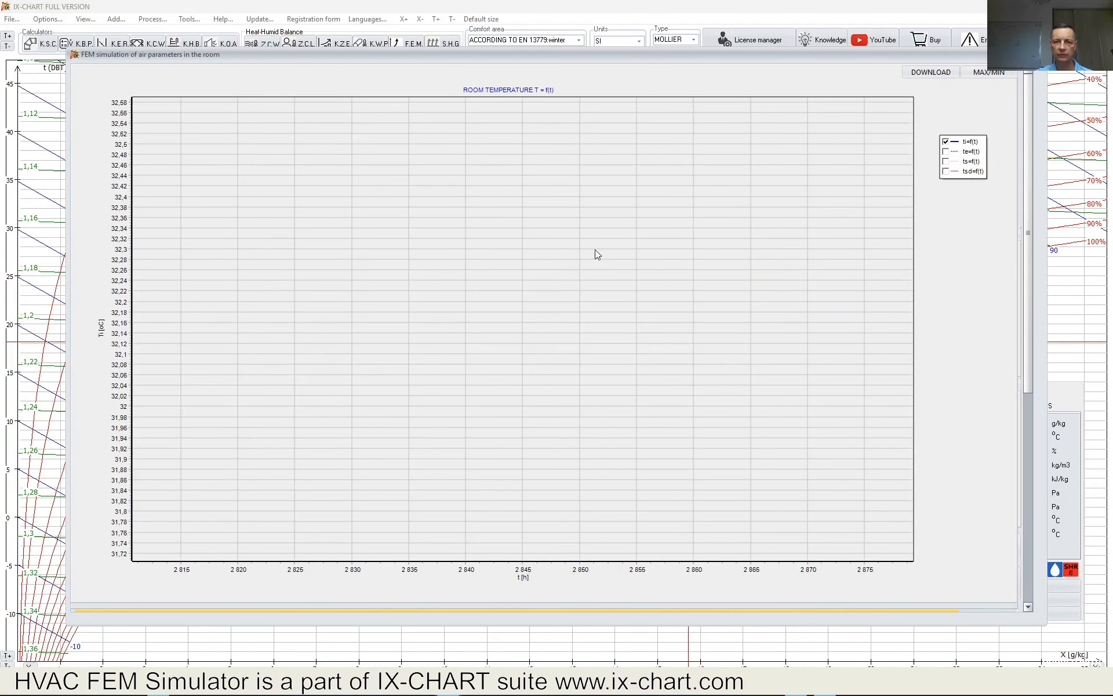
pyautogui.moveTo(764, 102); pyautogui.dragTo(790, 118)
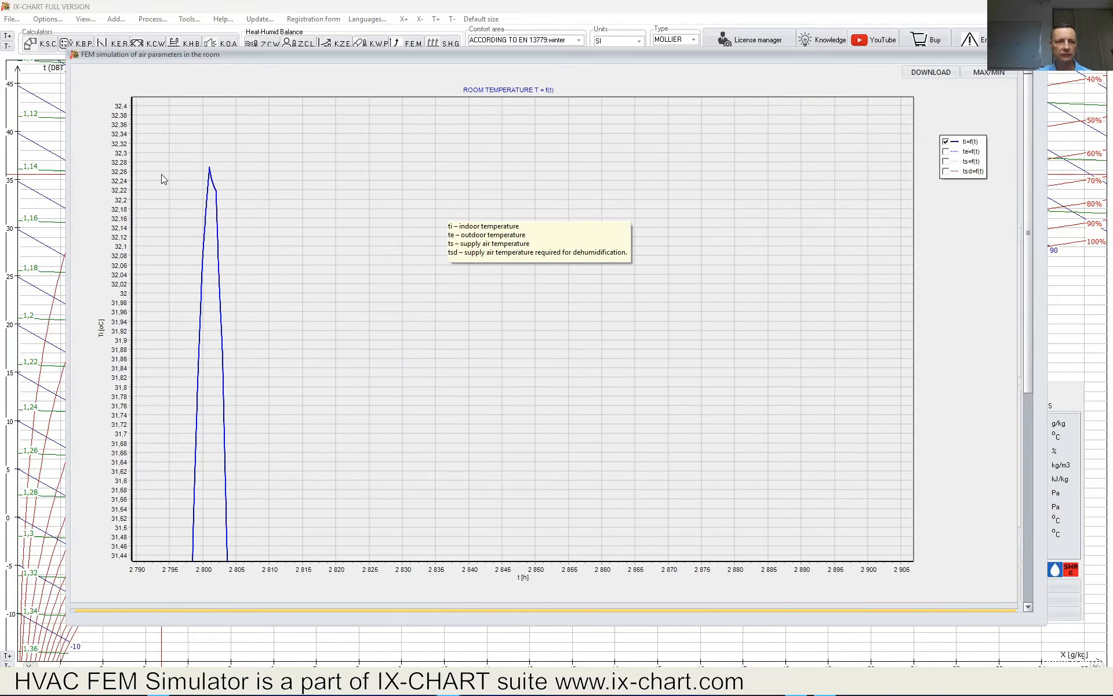
pyautogui.moveTo(239, 203); pyautogui.dragTo(181, 154)
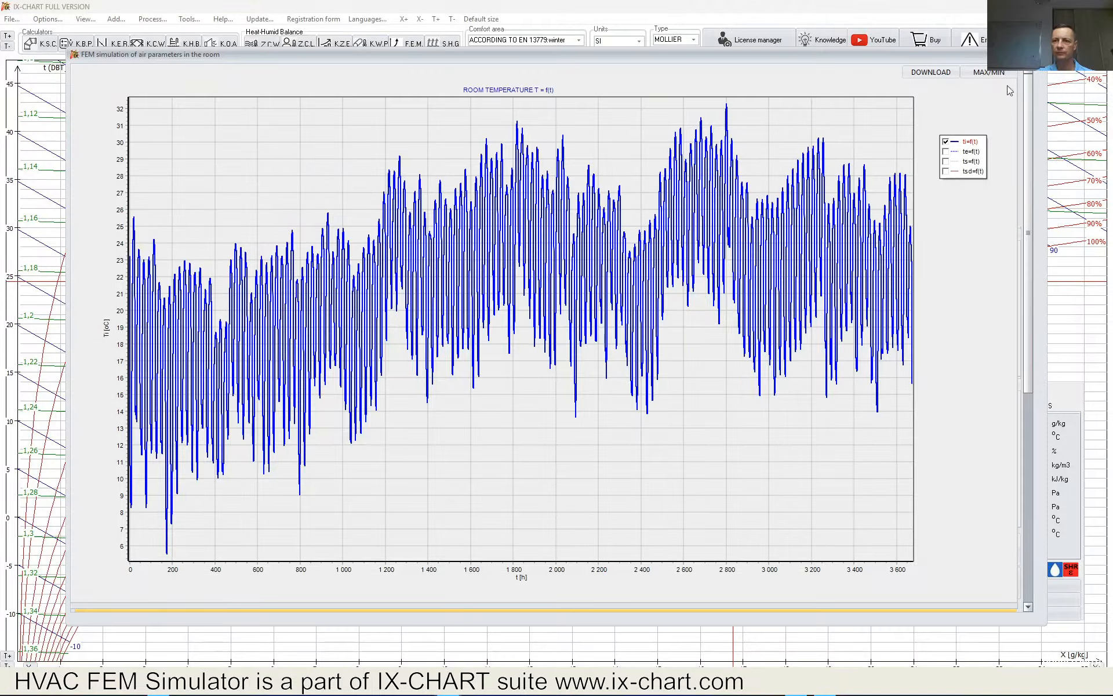
# Return the room temperature chart to normal size and show the outdoor and supply temperature curves again.
pyautogui.click(990, 72)
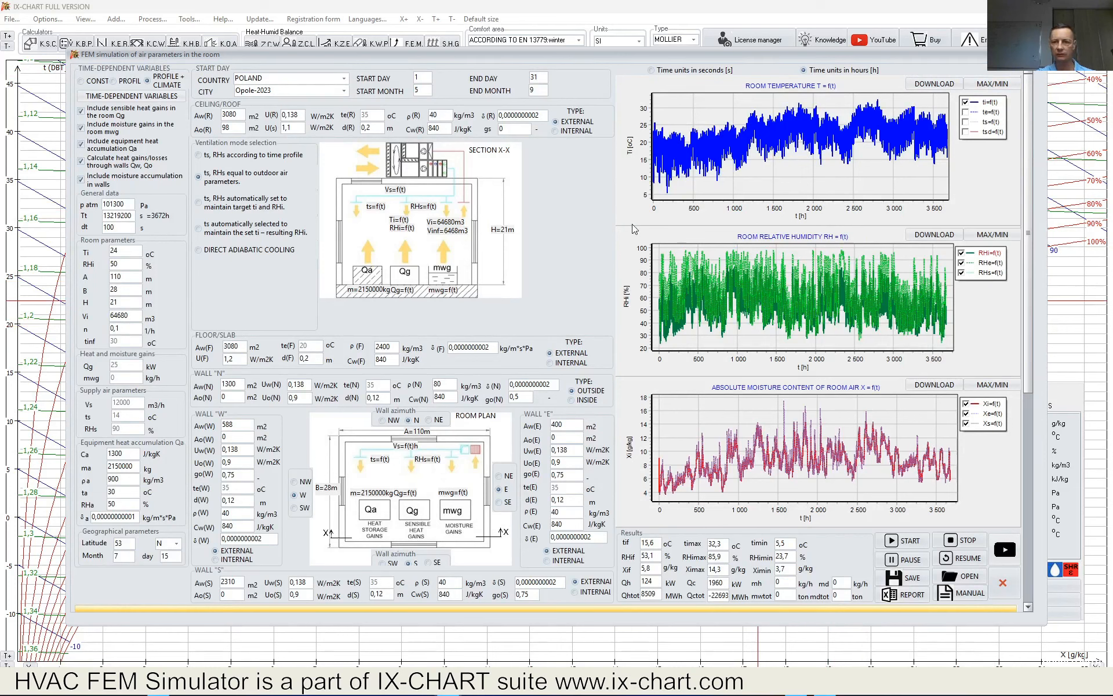
pyautogui.click(965, 111)
pyautogui.click(968, 121)
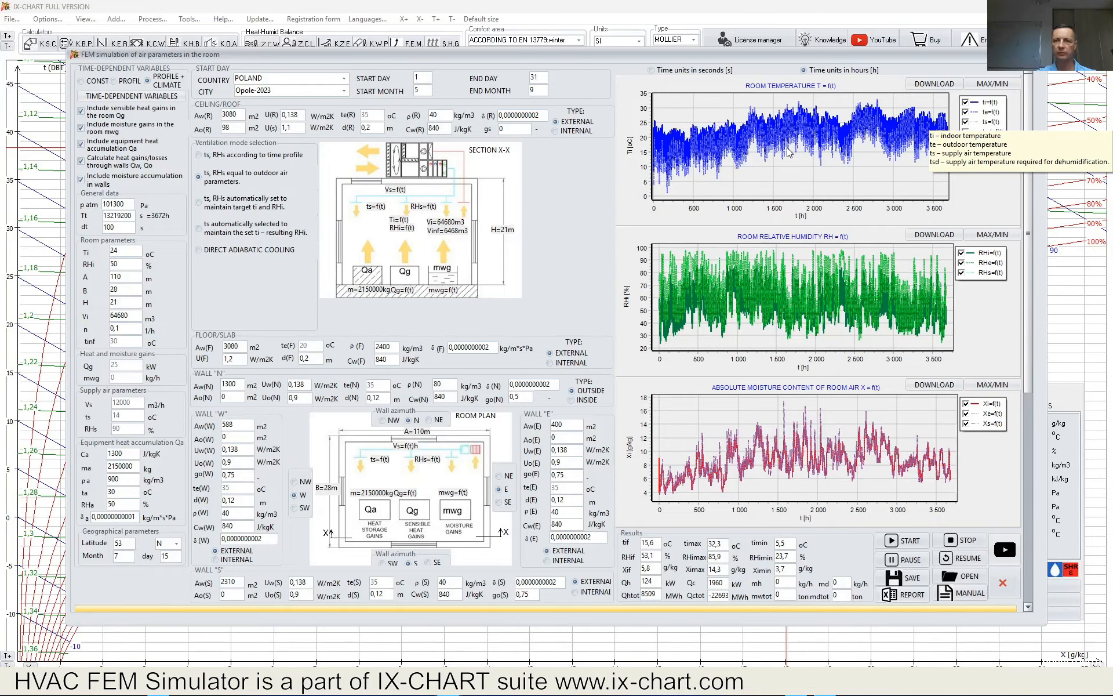
# Enlarge the relative humidity chart, hide the supply and outdoor humidity curves, and return the chart to normal size.
pyautogui.click(967, 234)
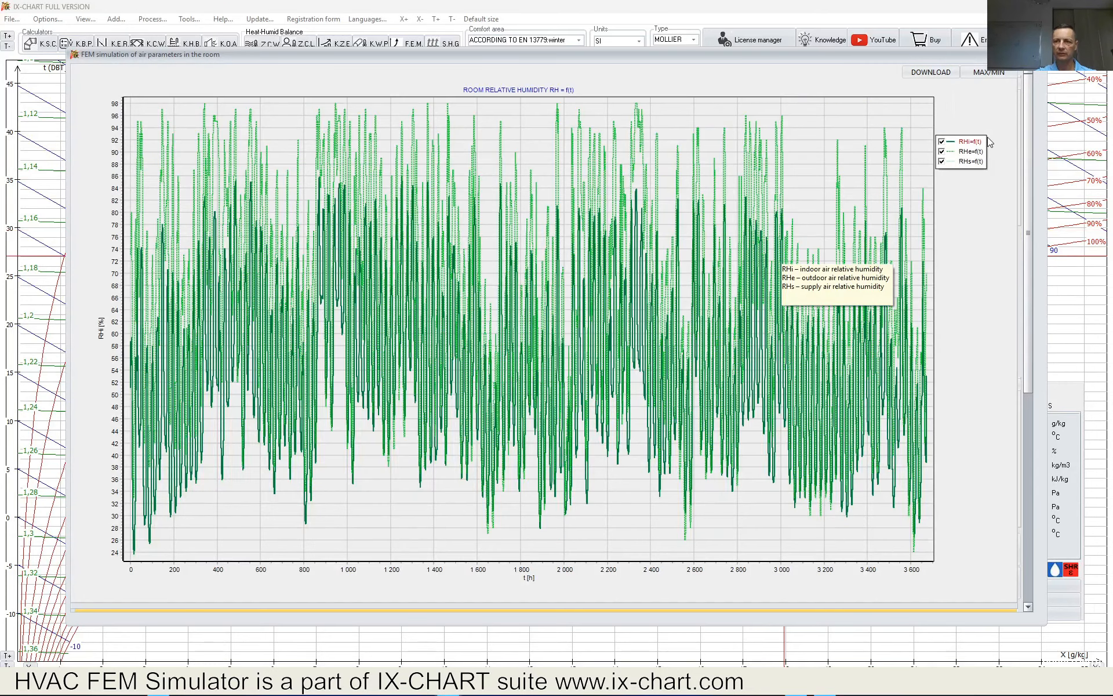
pyautogui.click(962, 162)
pyautogui.click(961, 151)
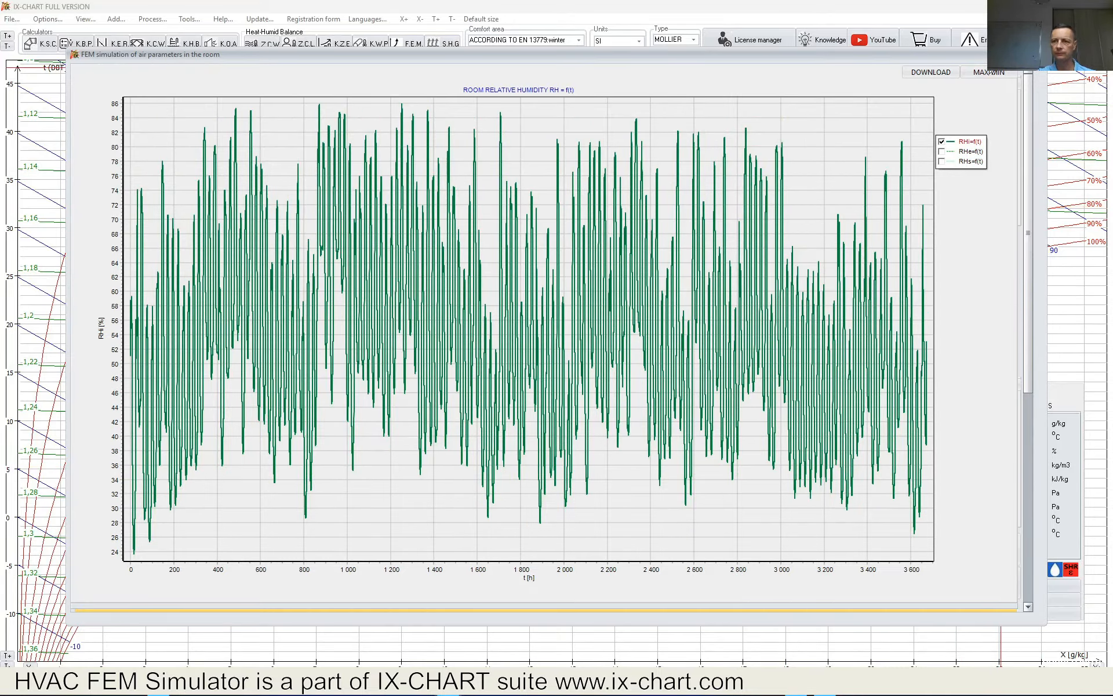
pyautogui.click(988, 73)
# Examine the room heat balance chart enlarged and look over the wall heat gain, moisture balance and surface temperature charts.
pyautogui.scroll(-3, 881, 347)
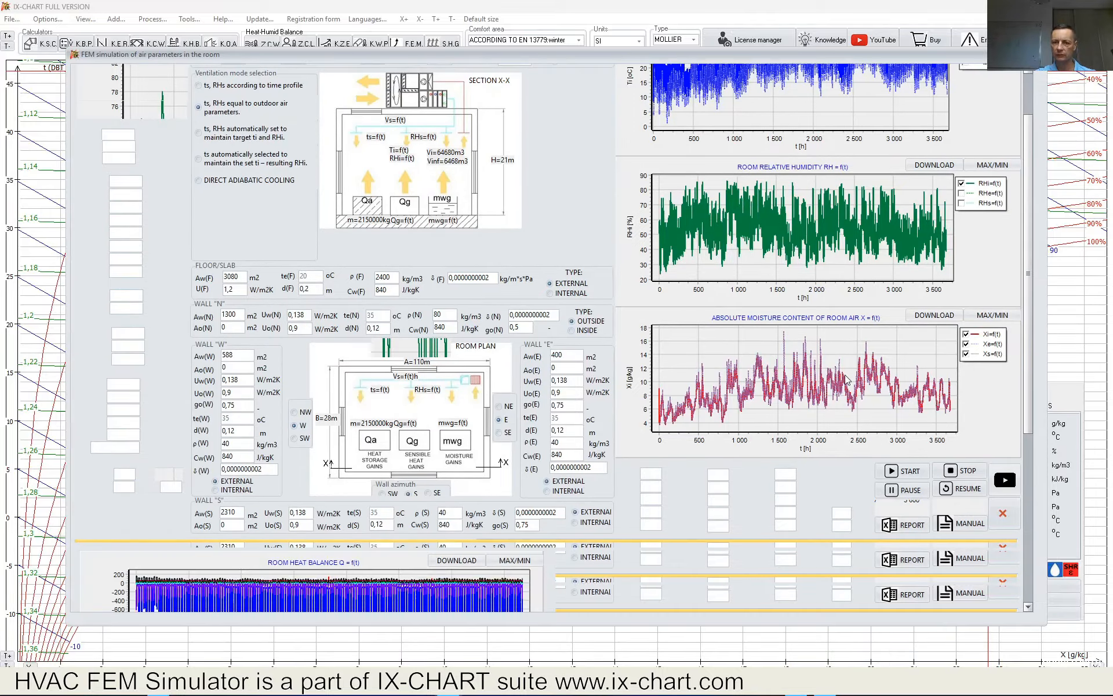
pyautogui.scroll(-2, 845, 374)
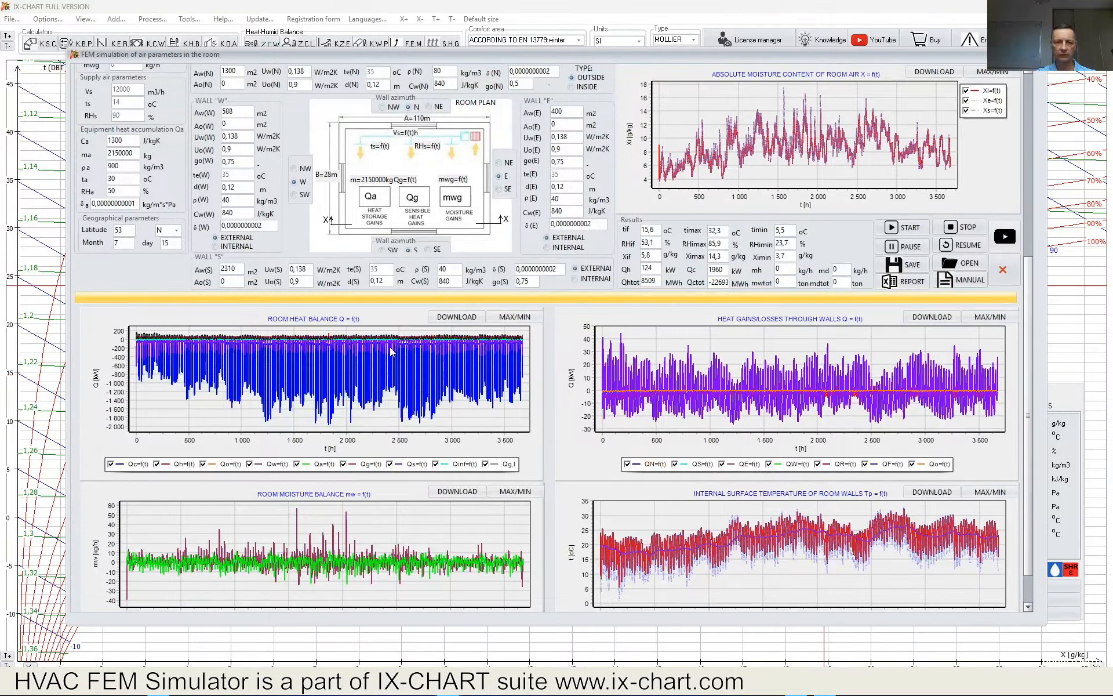
pyautogui.moveTo(364, 355)
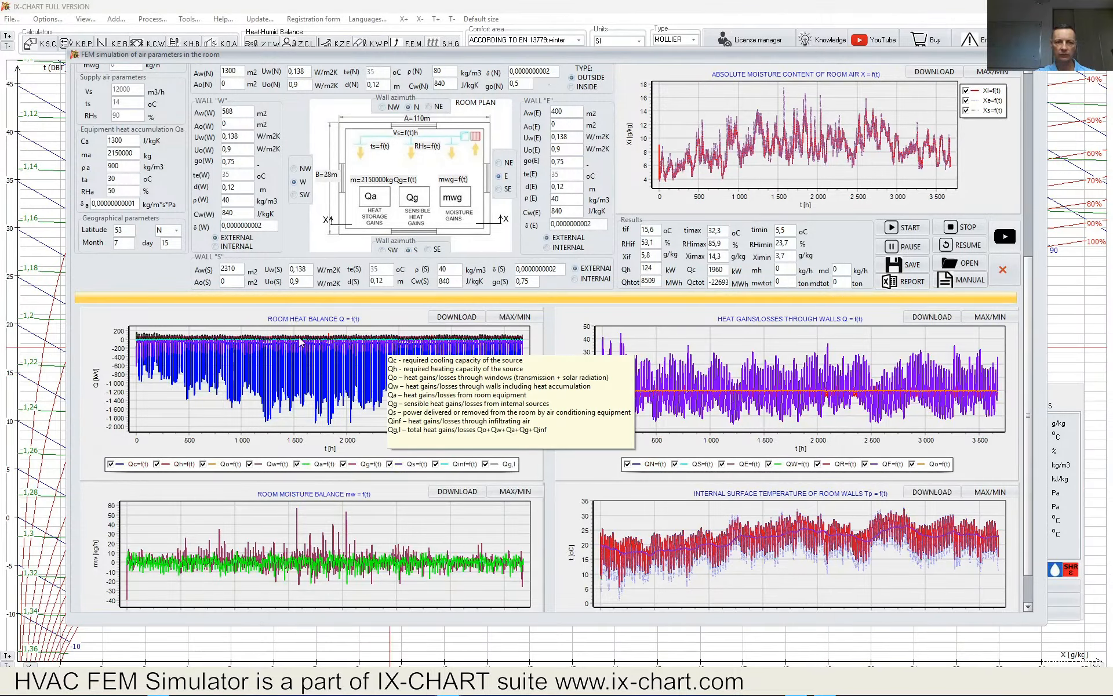
pyautogui.click(522, 317)
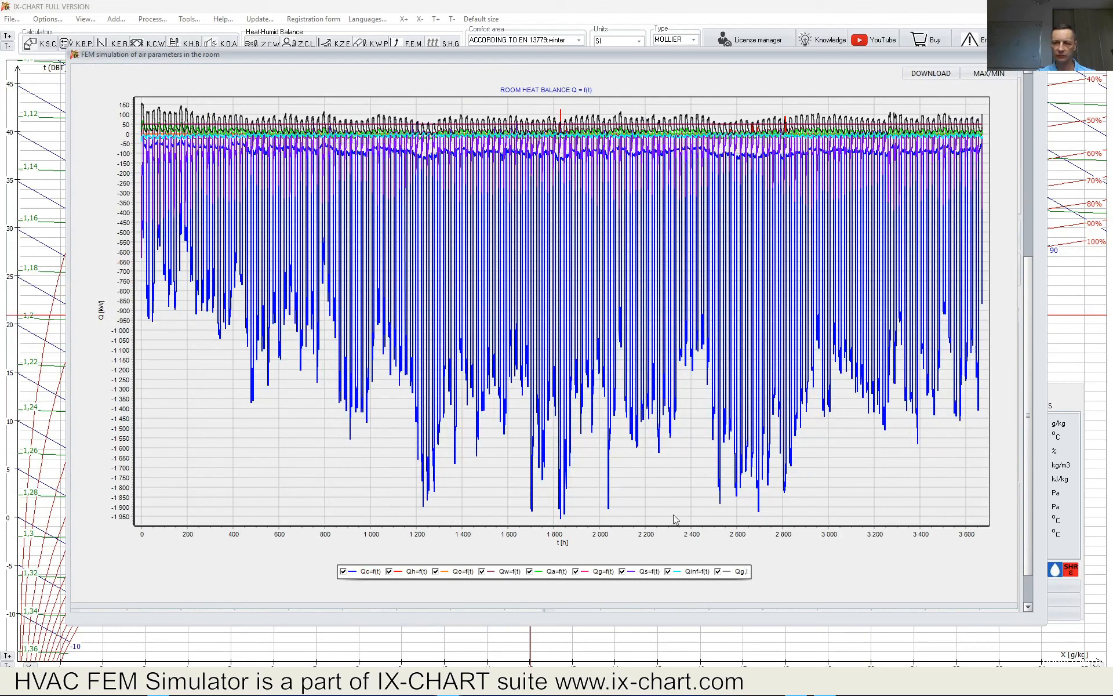
pyautogui.moveTo(381, 482)
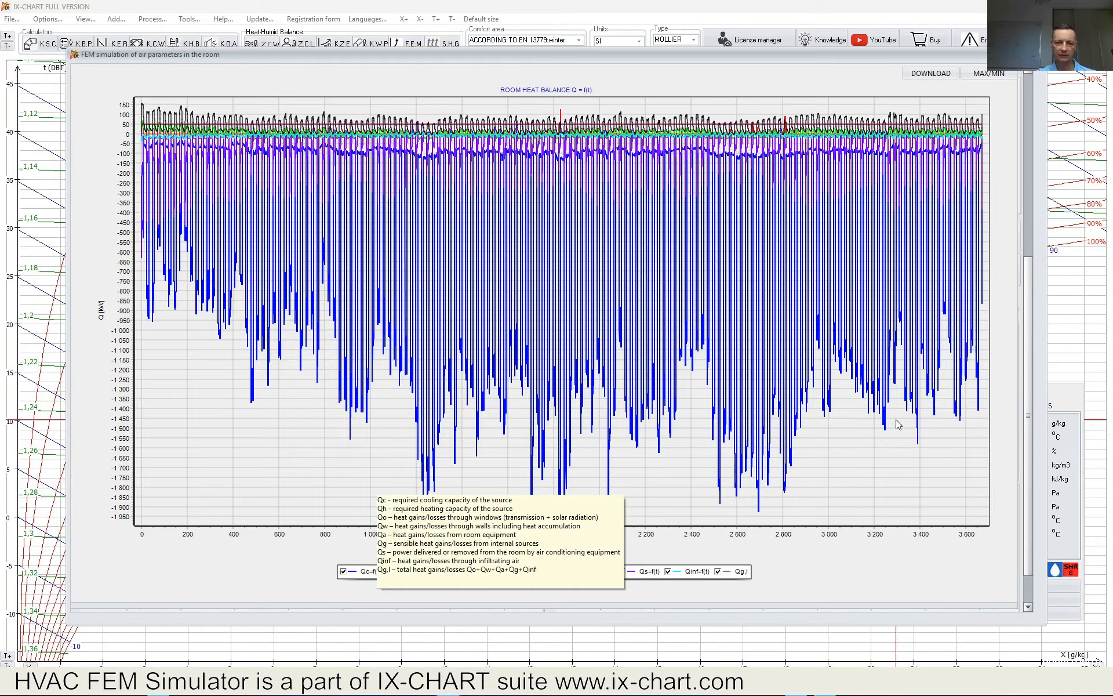
pyautogui.click(1006, 74)
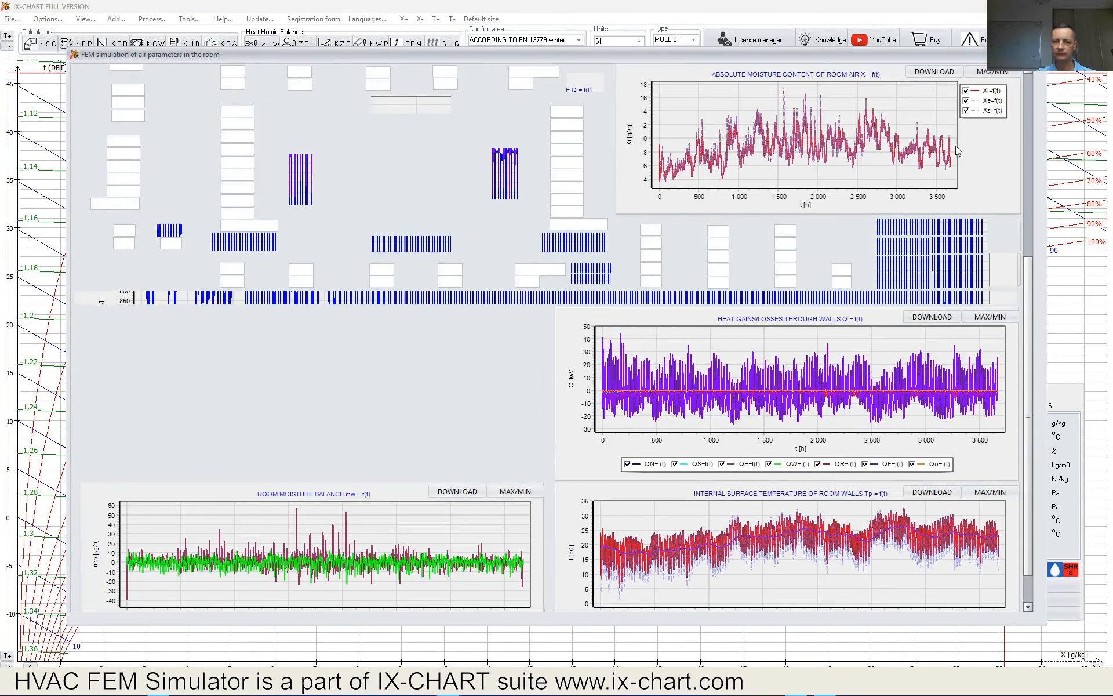
pyautogui.scroll(-2, 443, 319)
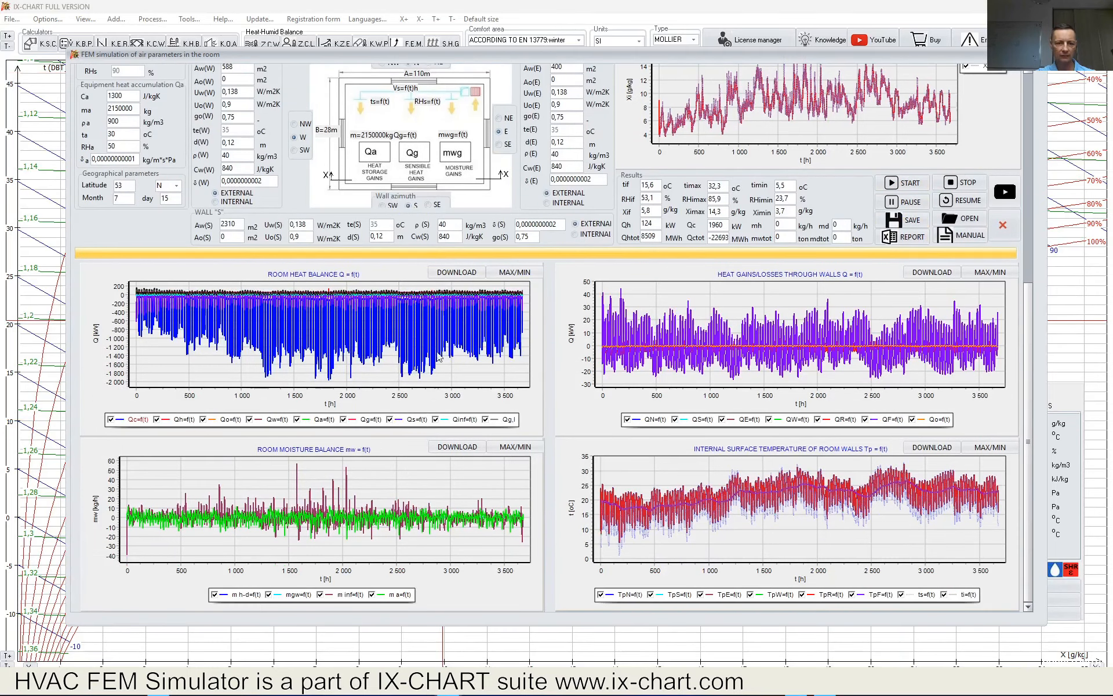
# Enlarge the room moisture balance chart to examine its curves, and return it to normal size.
pyautogui.click(519, 447)
pyautogui.scroll(-6, 429, 475)
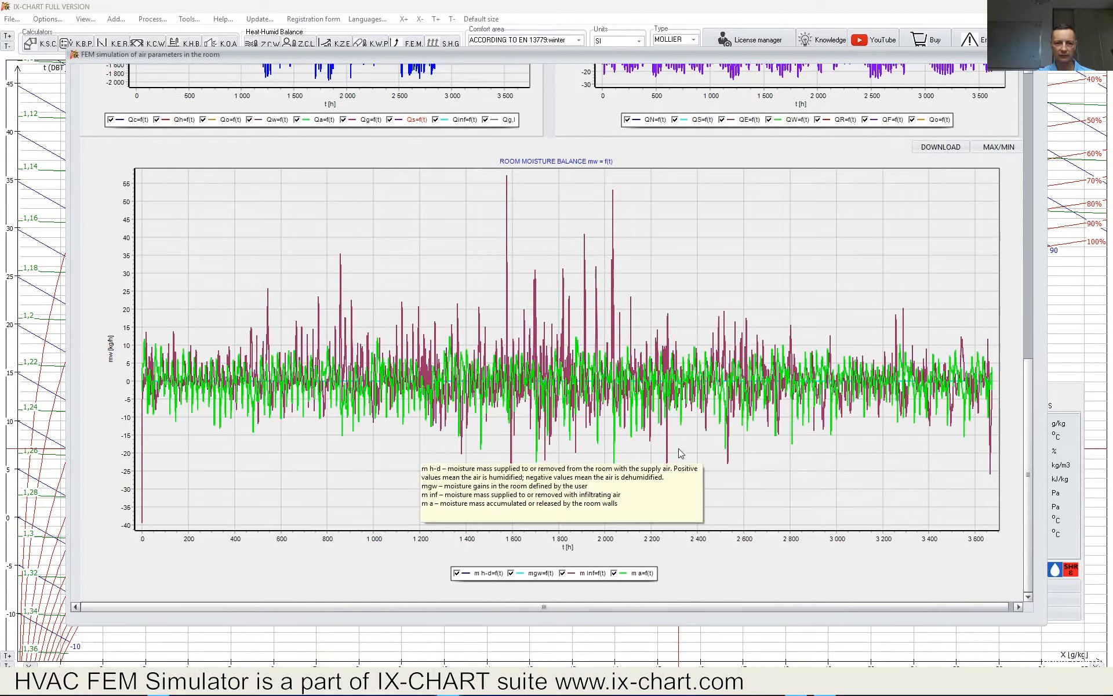
pyautogui.scroll(2, 680, 454)
pyautogui.scroll(3, 727, 400)
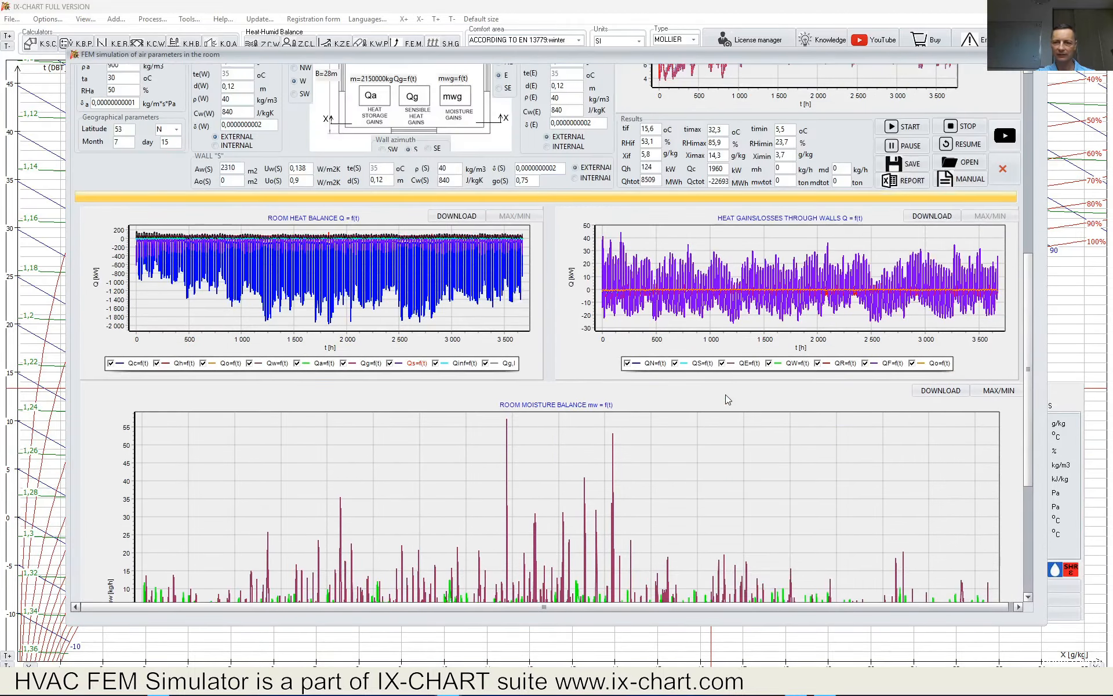
pyautogui.scroll(1, 725, 394)
pyautogui.click(998, 446)
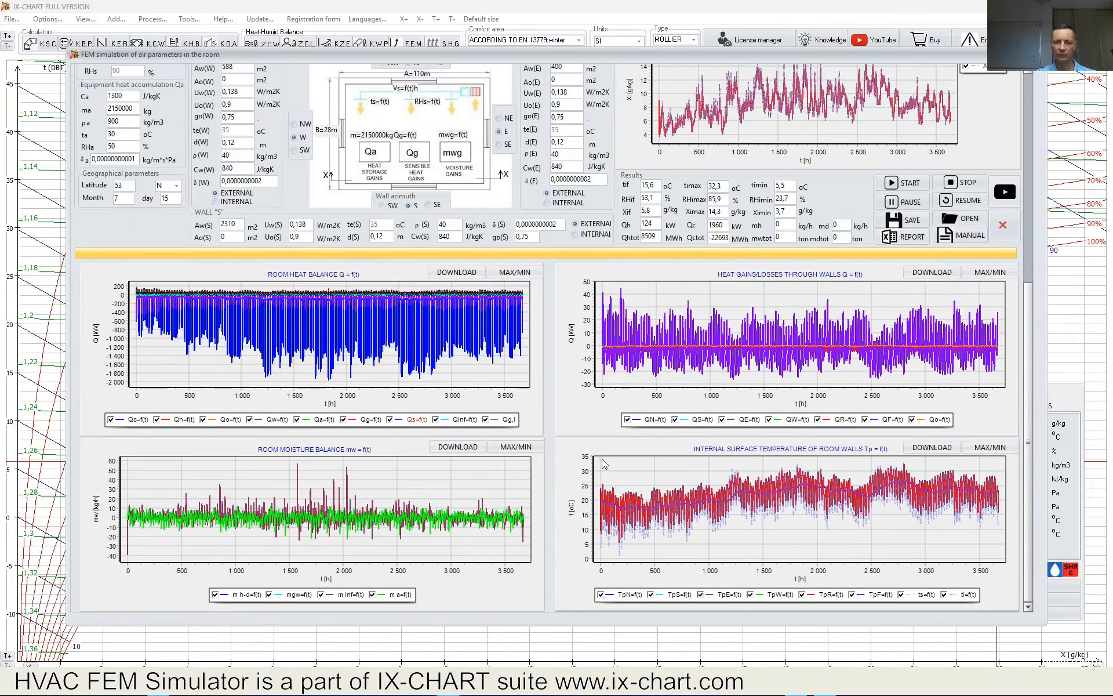
# Generate the simulation report with DEMO as both project name and investor, keeping the prefilled designer.
pyautogui.scroll(6, 603, 462)
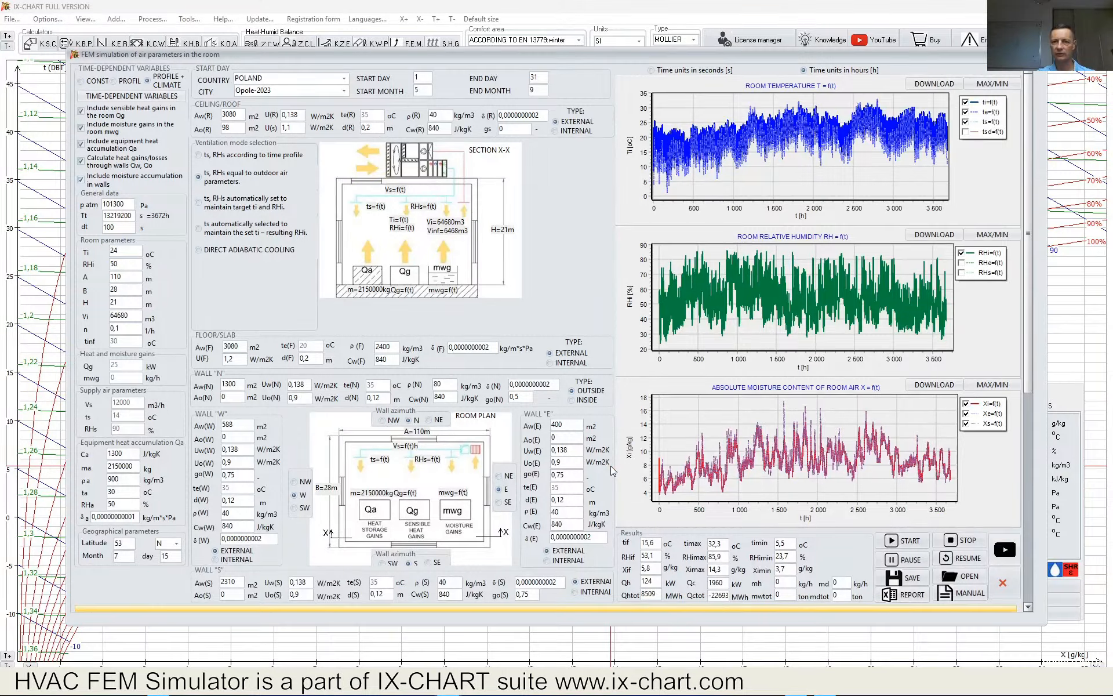
pyautogui.moveTo(638, 336)
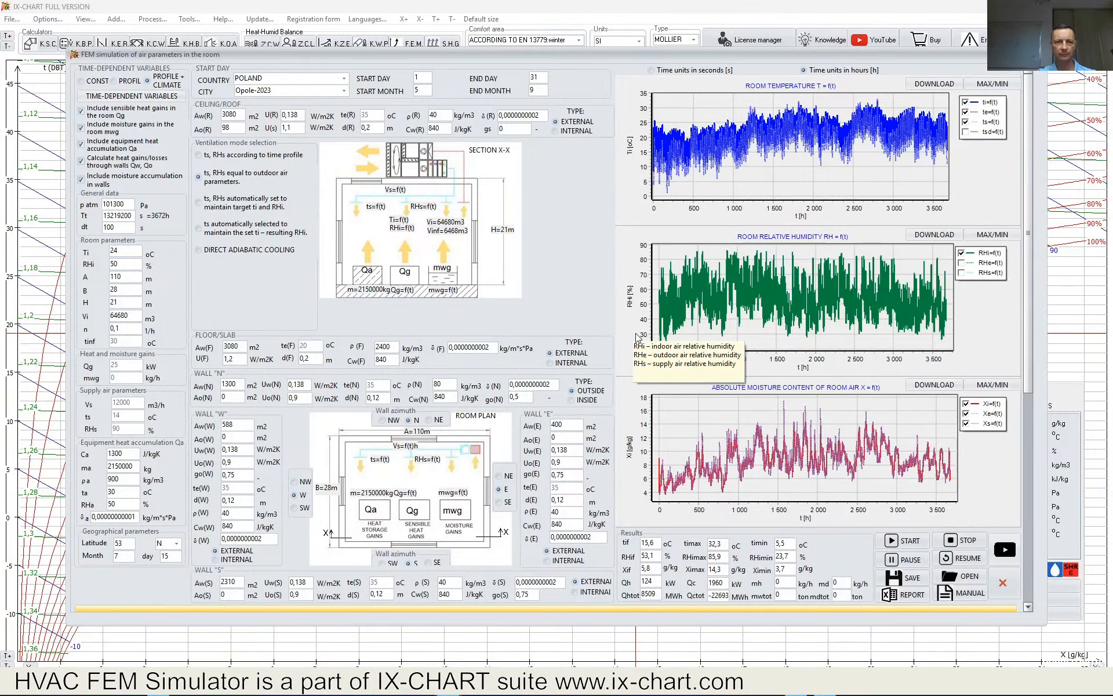
pyautogui.click(925, 600)
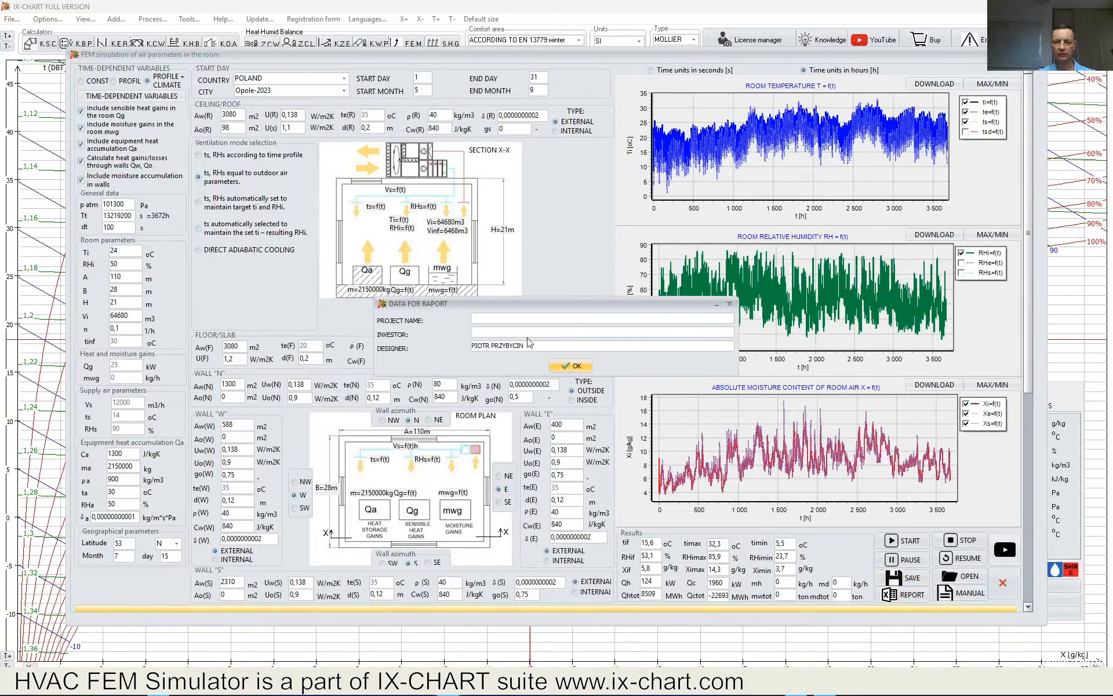
pyautogui.write('DEMO')
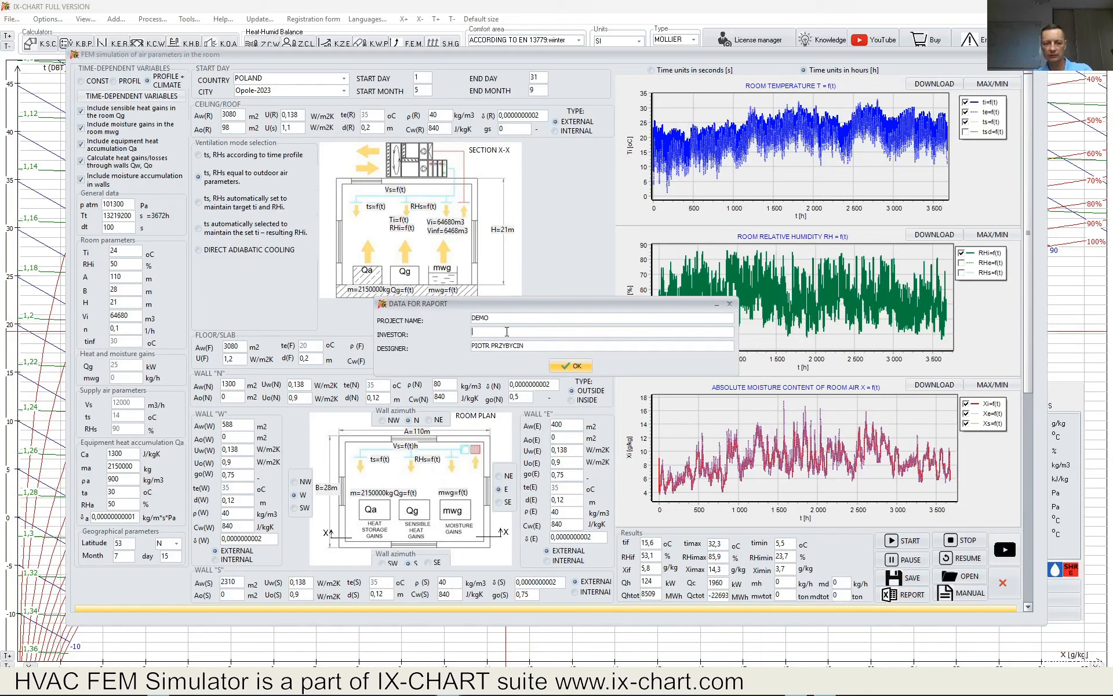
pyautogui.write('DEMO')
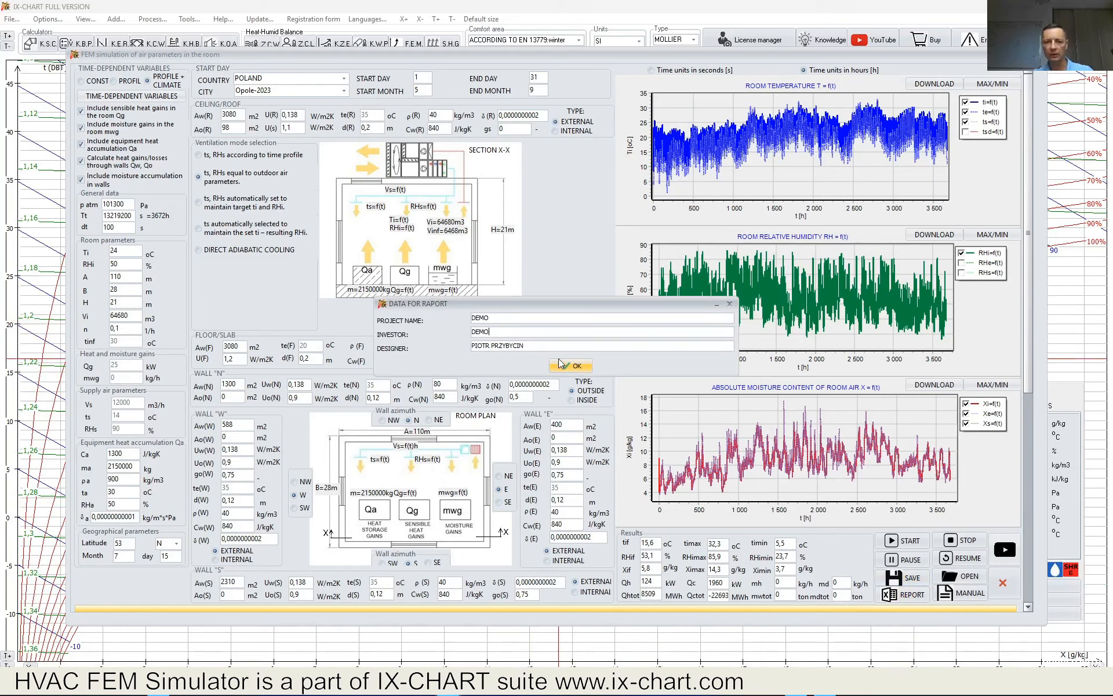
pyautogui.click(560, 363)
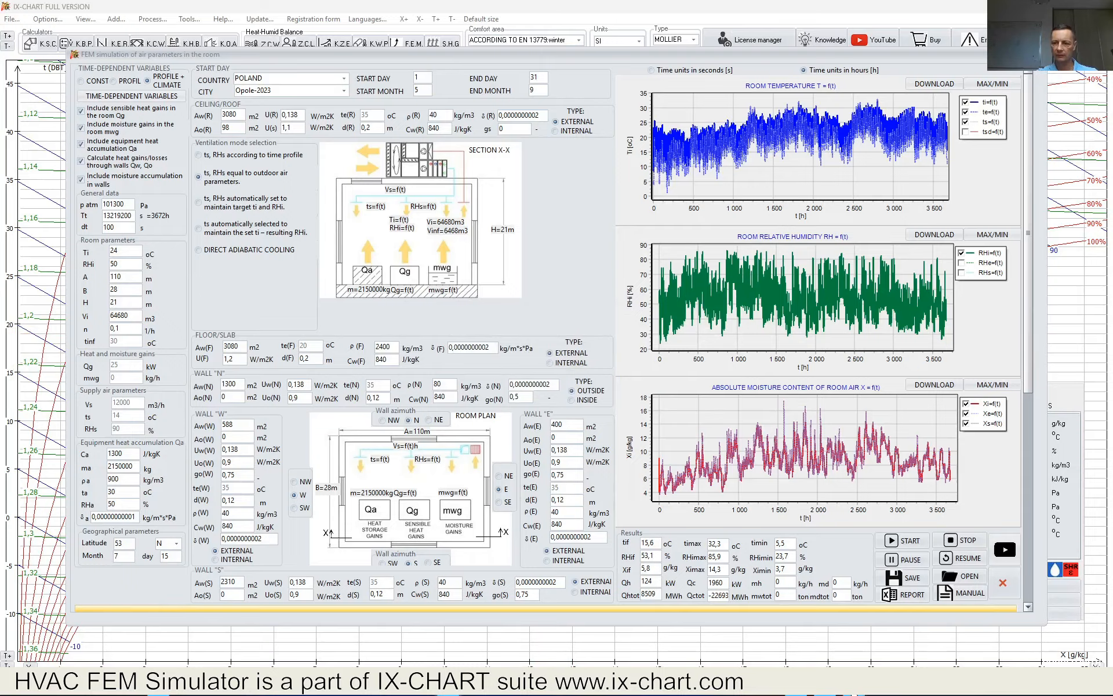
# Switch to the generated report in Excel and examine the room, wall and hourly input parameters and the overall simulation results.
pyautogui.moveTo(854, 693)
pyautogui.click(811, 617)
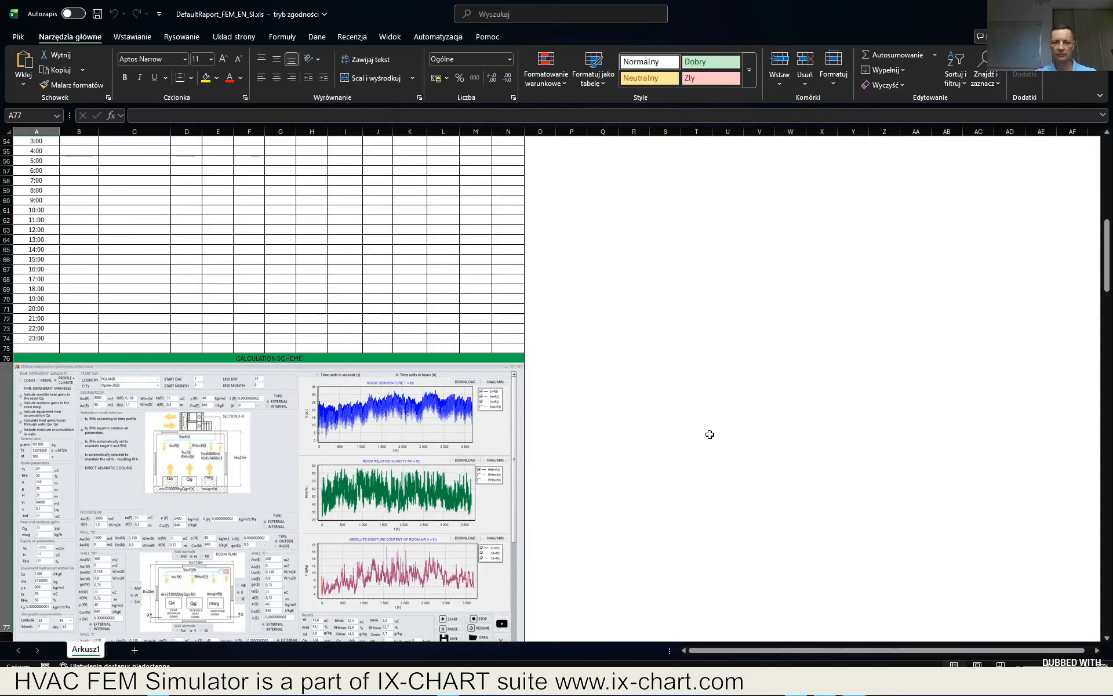
pyautogui.scroll(18, 708, 440)
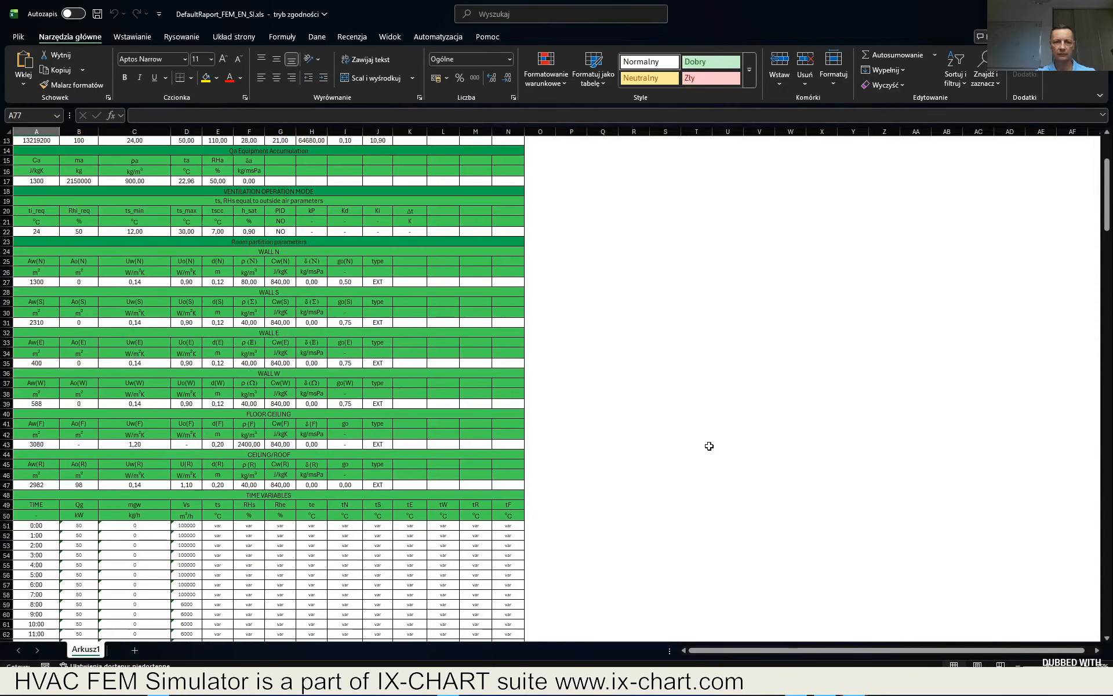
pyautogui.keyDown('ctrl'); pyautogui.scroll(3, 370, 352); pyautogui.keyUp('ctrl')
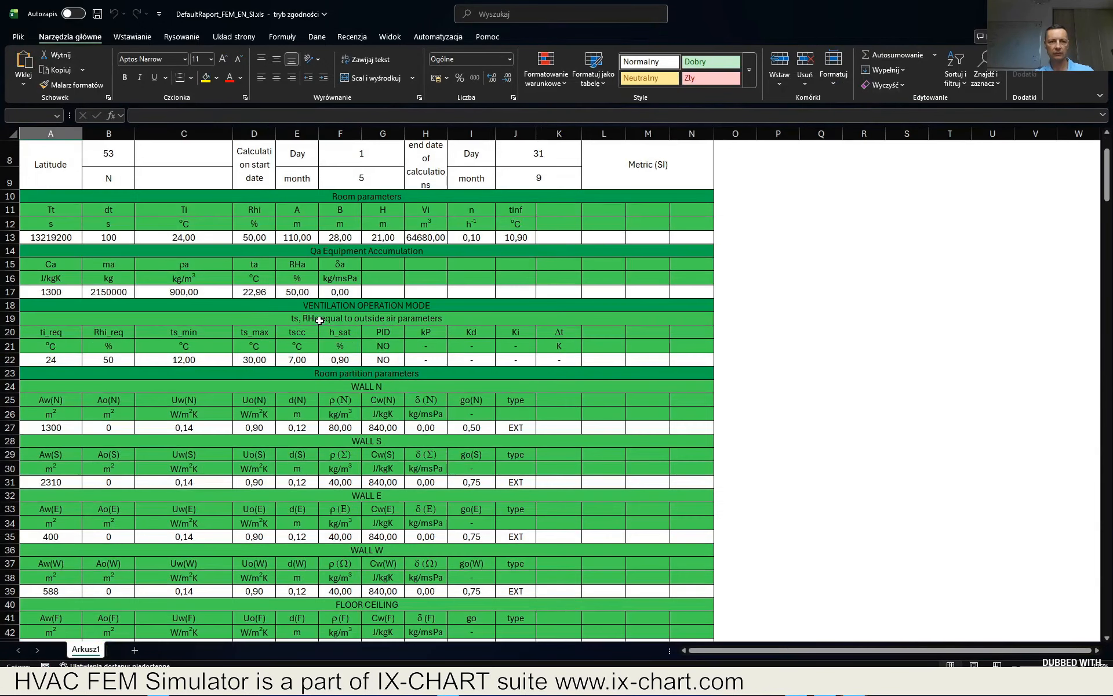
pyautogui.scroll(-6, 338, 333)
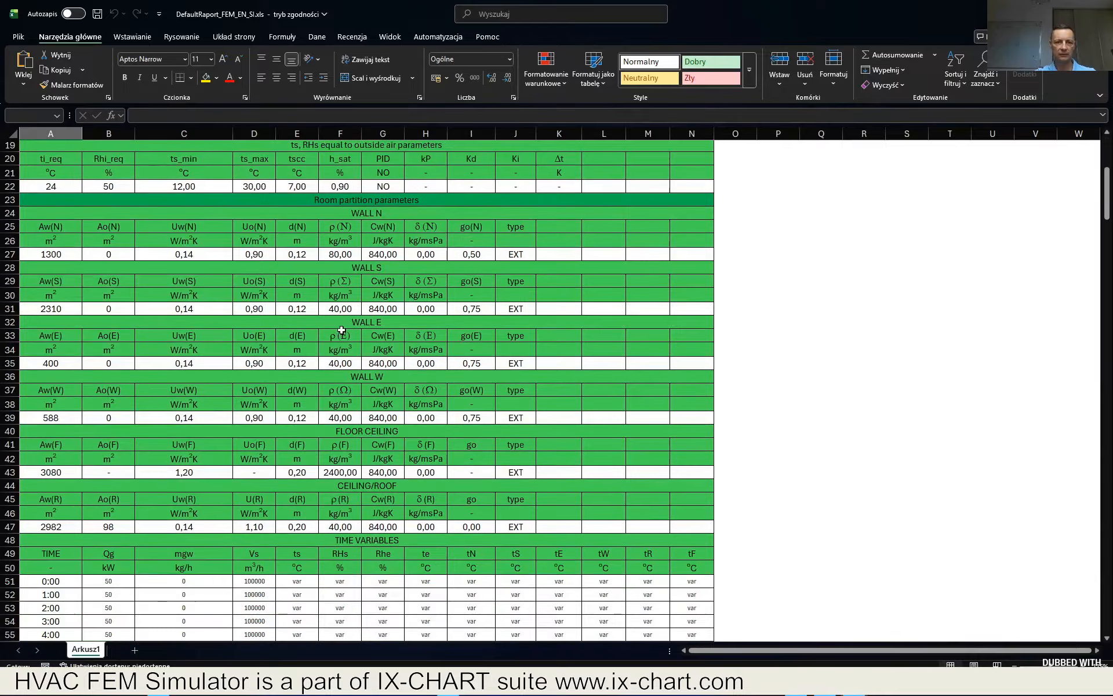
pyautogui.scroll(-15, 342, 330)
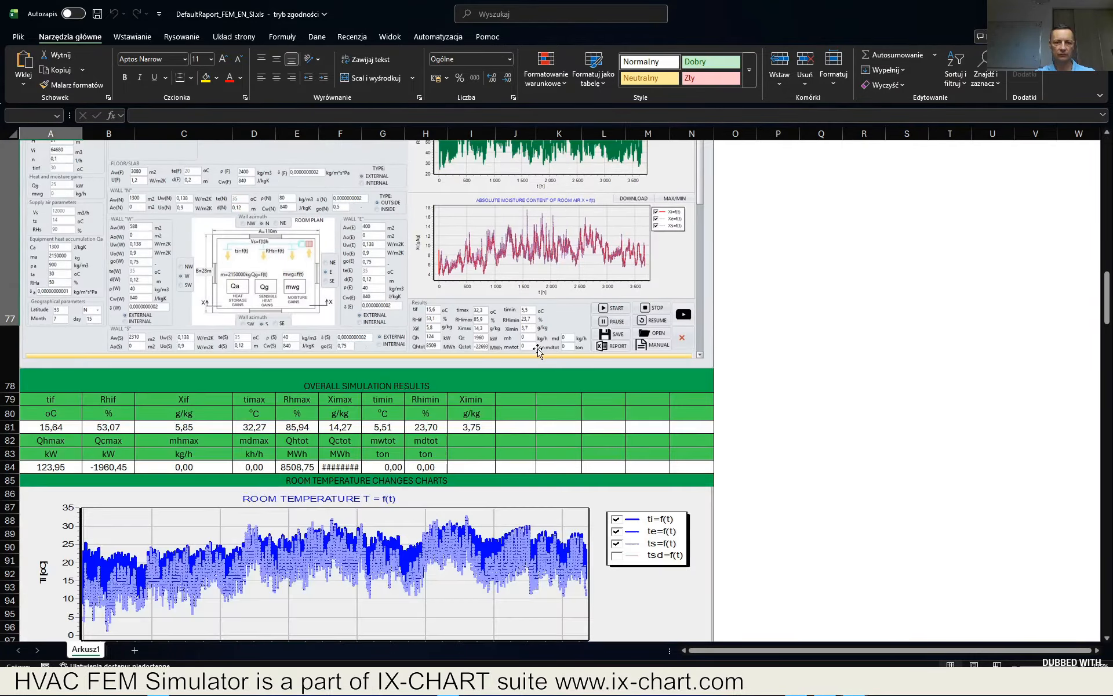
pyautogui.scroll(-4, 476, 357)
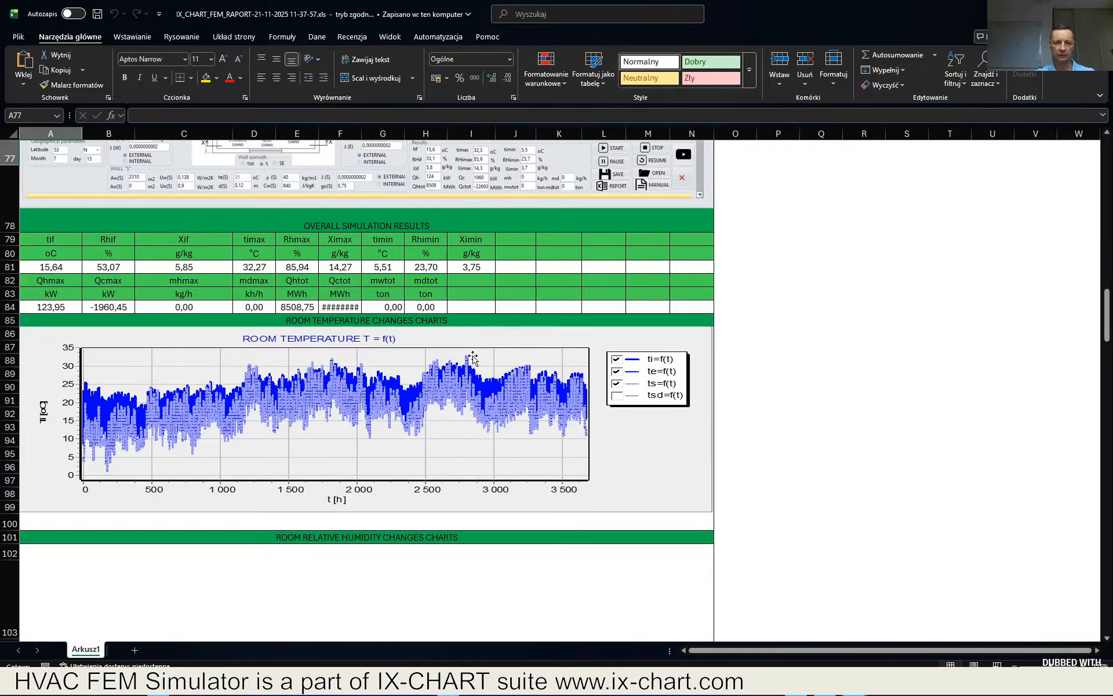
# Look through the report's heat balance, moisture balance, wall heat gain and surface temperature charts and its symbol legend.
pyautogui.scroll(-20, 473, 357)
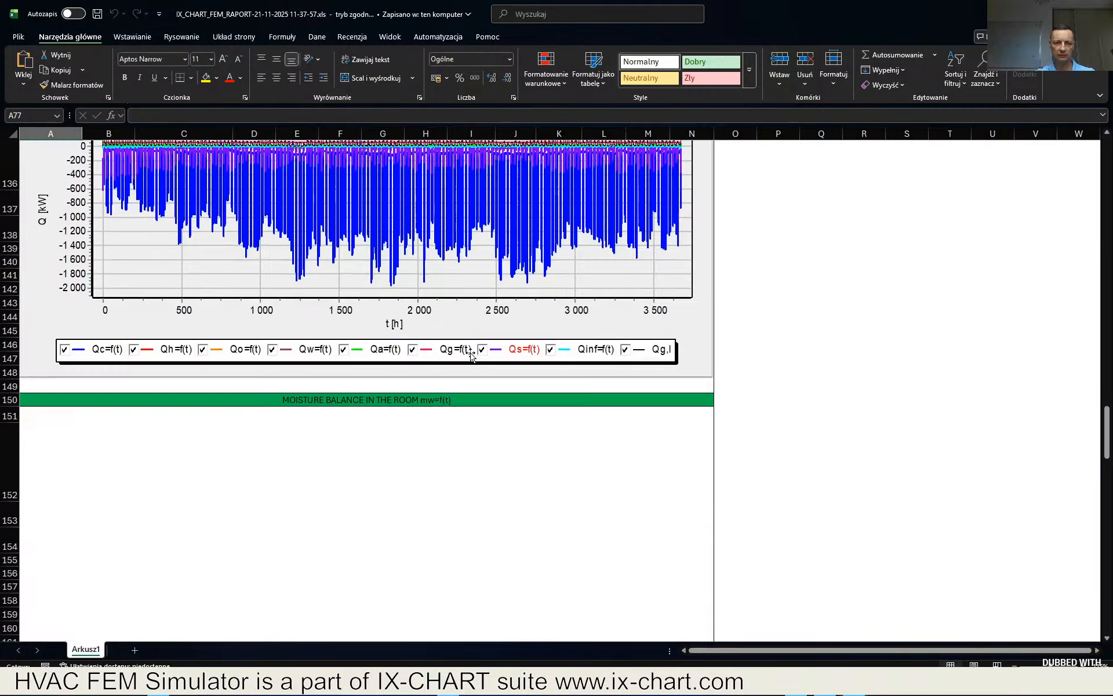
pyautogui.scroll(-8, 471, 356)
pyautogui.scroll(-8, 471, 356)
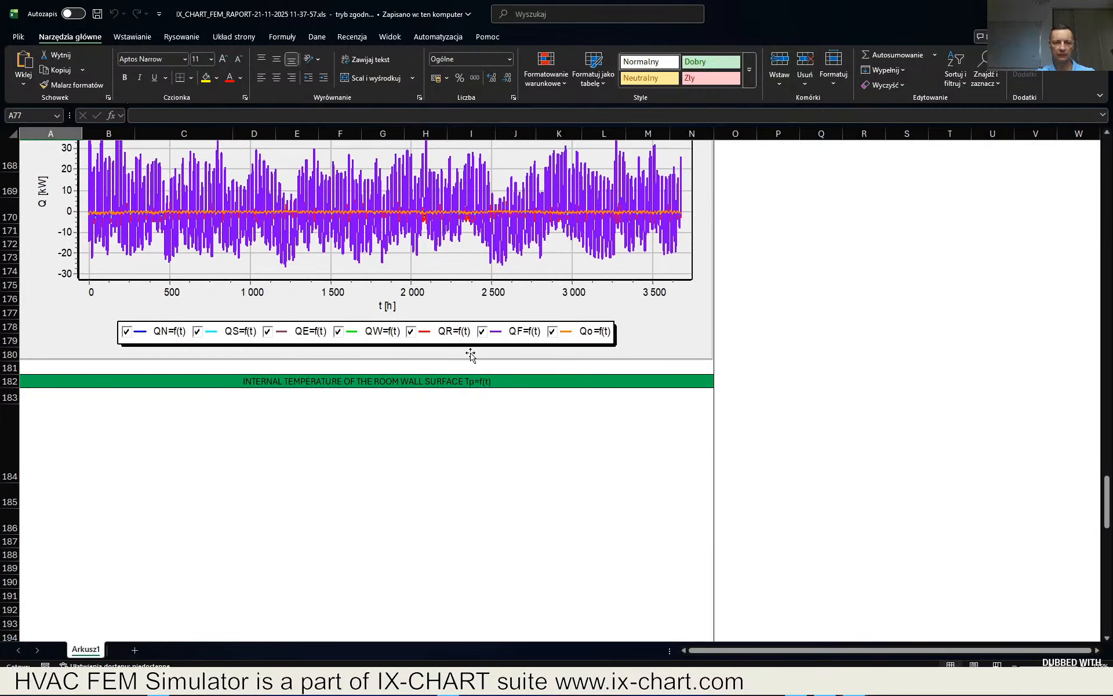
pyautogui.scroll(-15, 736, 310)
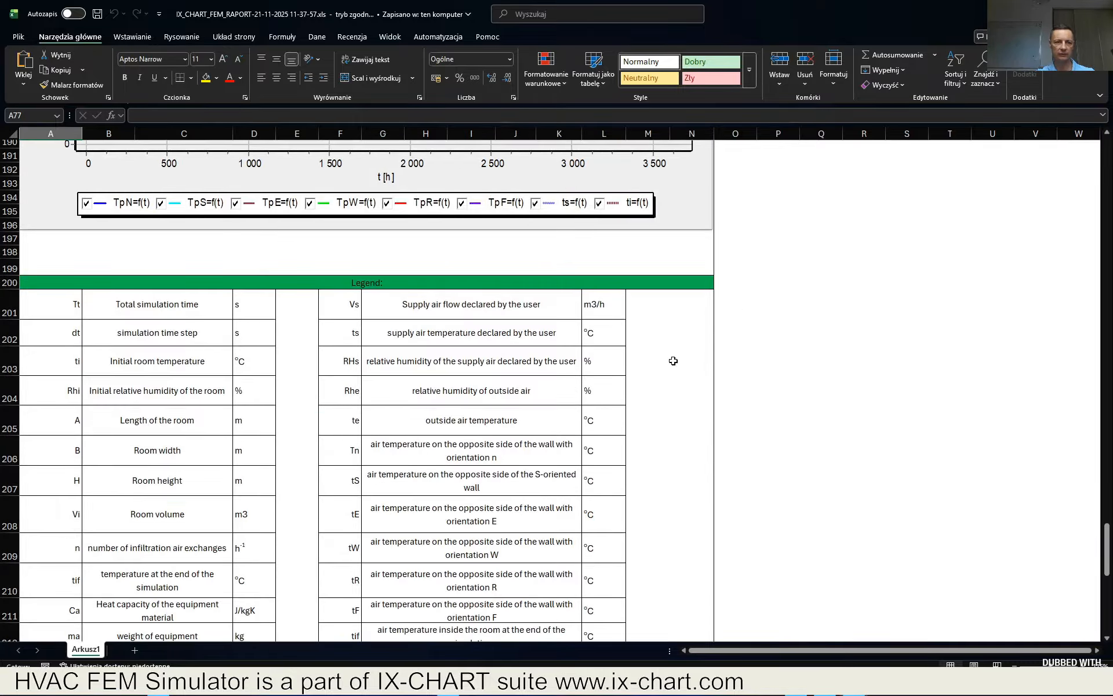
pyautogui.scroll(-2, 515, 414)
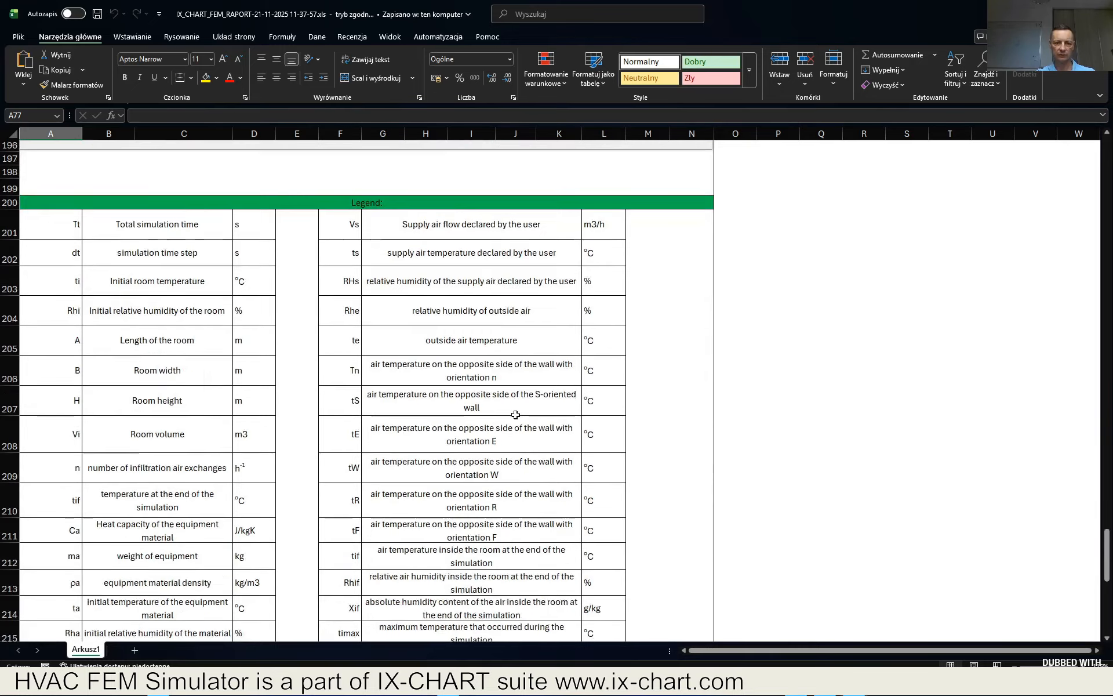
pyautogui.scroll(-5, 515, 414)
pyautogui.scroll(12, 604, 363)
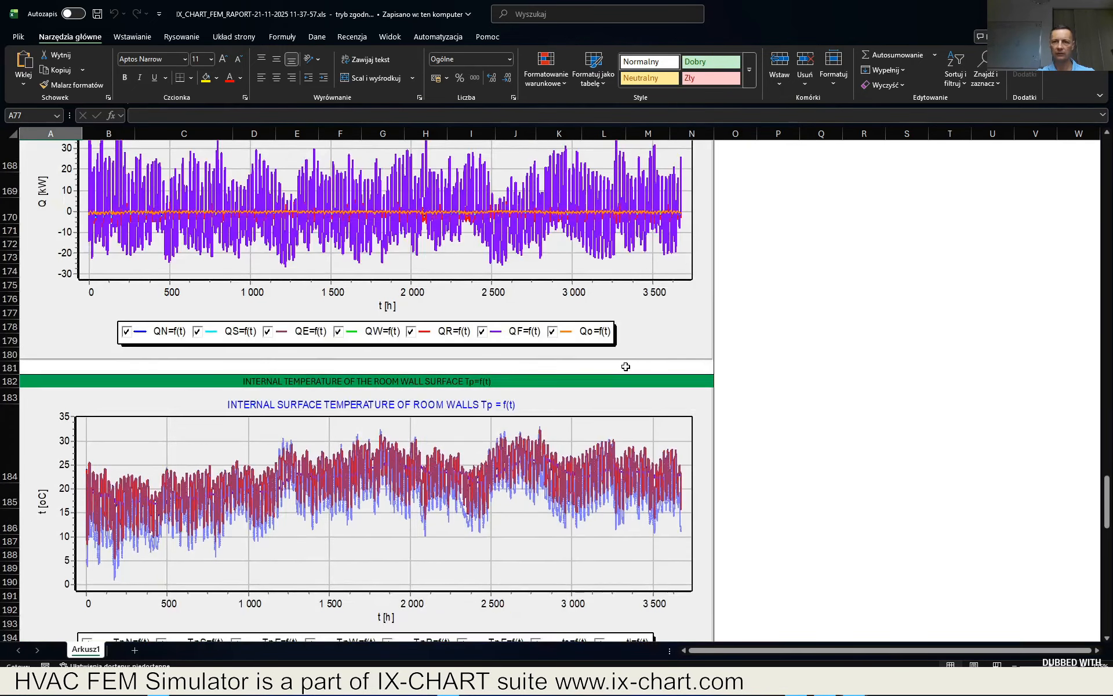
pyautogui.scroll(10, 625, 366)
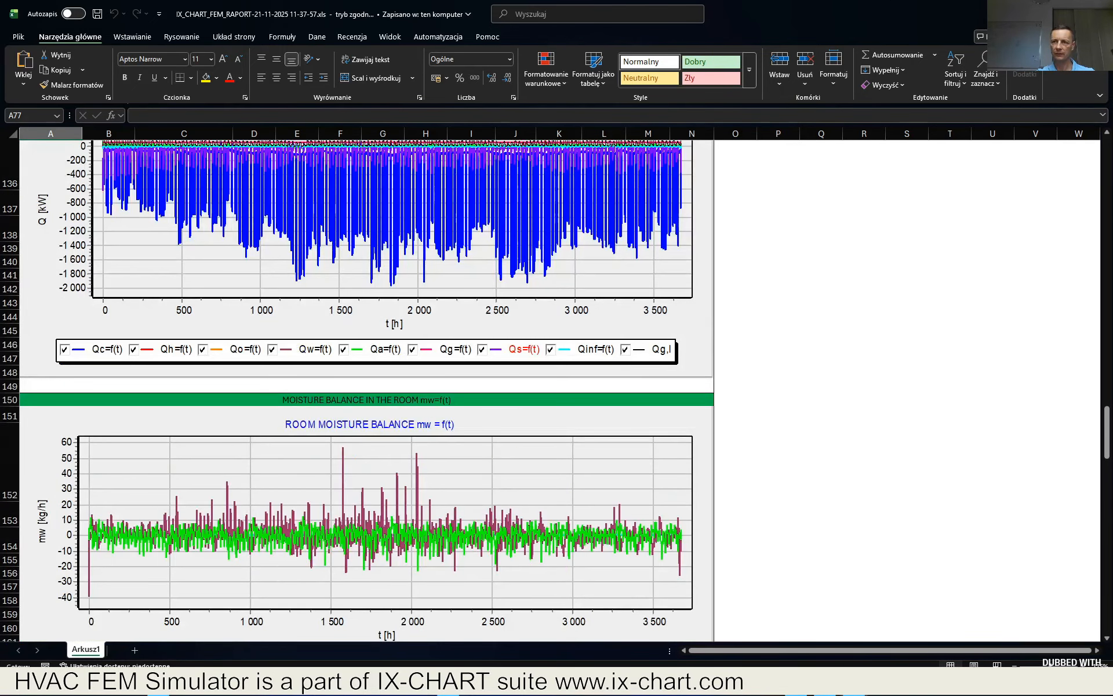